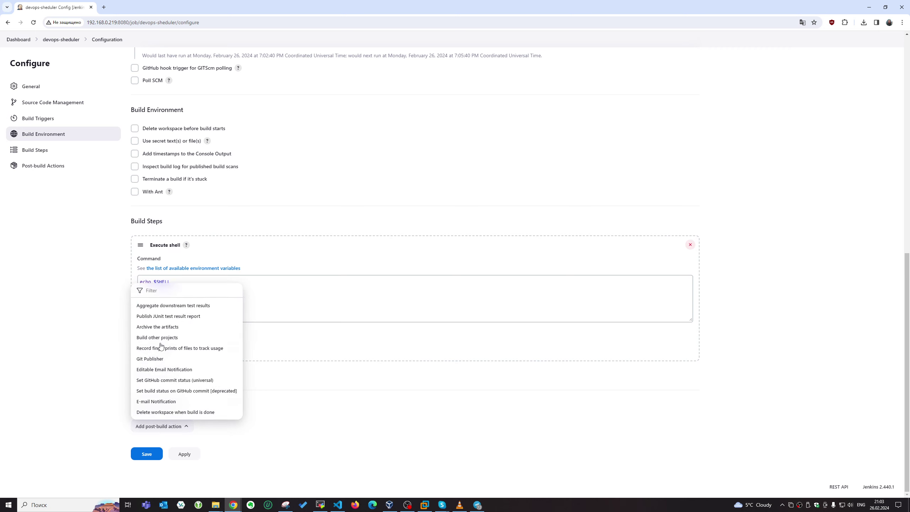
Add an Archive the artifacts post-build action and open the help for its Files to archive field.
{"action": "left_click", "coordinate": [190, 327]}
{"action": "left_click", "coordinate": [166, 378]}
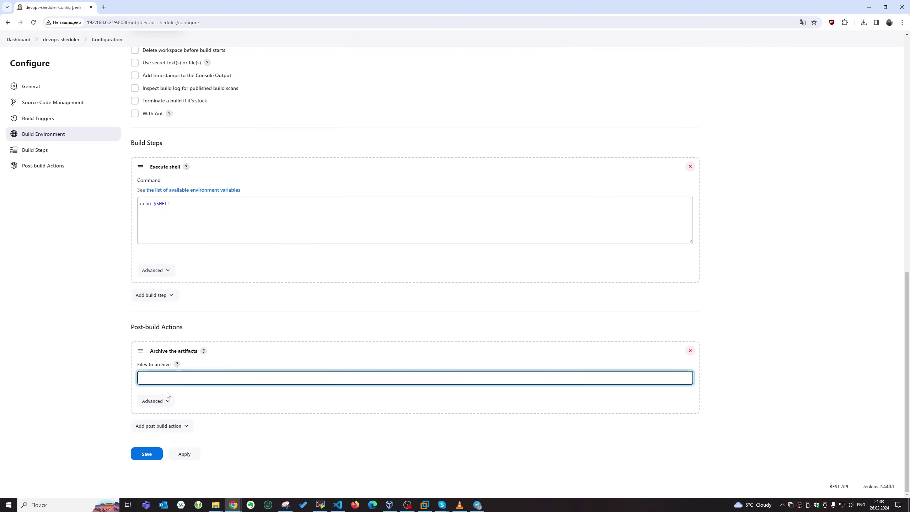
{"action": "left_click", "coordinate": [176, 364]}
{"action": "scroll", "coordinate": [233, 353], "scroll_direction": "down", "scroll_amount": 2}
{"action": "scroll", "coordinate": [233, 354], "scroll_direction": "down", "scroll_amount": 3}
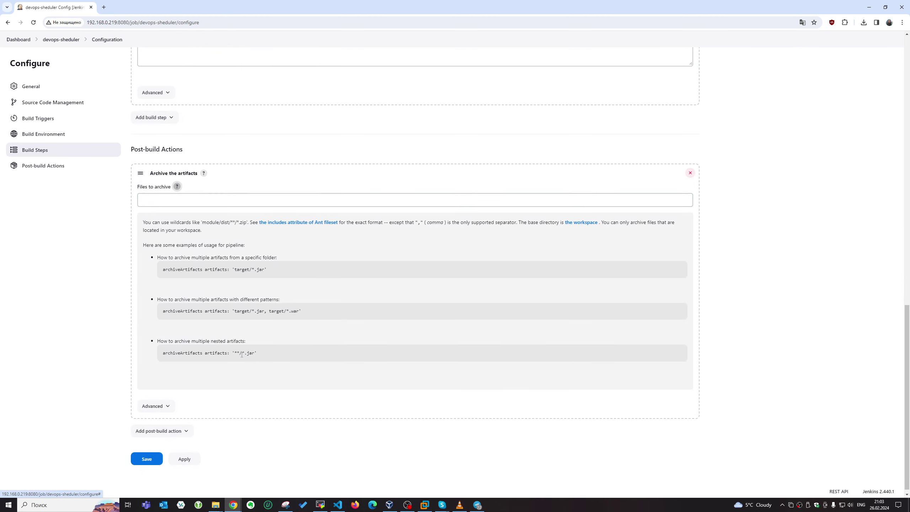
Copy the nested-artifacts pattern **/*.jar from the help examples into the Files to archive field.
{"action": "left_click_drag", "start_coordinate": [235, 353], "coordinate": [258, 353]}
{"action": "mouse_move", "coordinate": [174, 340]}
{"action": "left_mouse_down"}
{"action": "mouse_move", "coordinate": [211, 343]}
{"action": "mouse_move", "coordinate": [157, 342]}
{"action": "left_mouse_up"}
{"action": "left_click", "coordinate": [245, 341]}
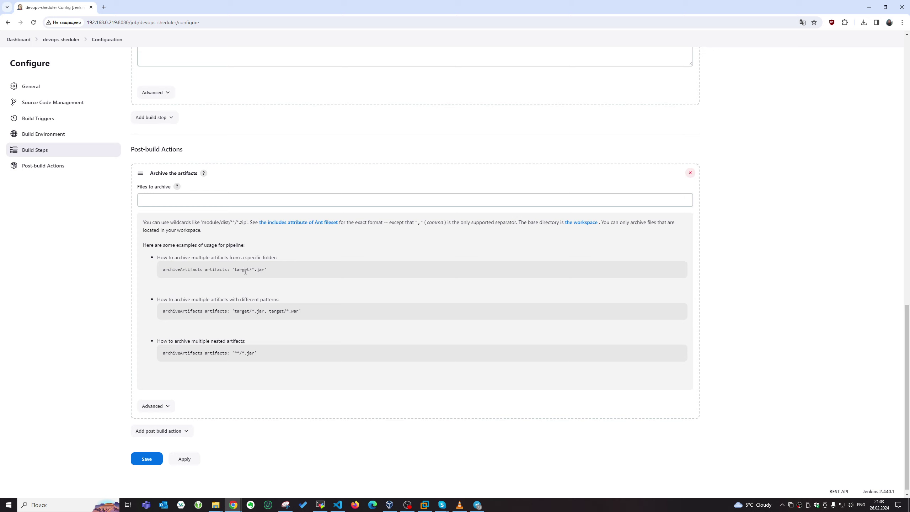
{"action": "double_click", "coordinate": [246, 269]}
{"action": "left_click_drag", "start_coordinate": [236, 353], "coordinate": [248, 354]}
{"action": "left_click", "coordinate": [233, 353]}
{"action": "left_click_drag", "start_coordinate": [234, 353], "coordinate": [253, 354]}
{"action": "key", "text": "ctrl+c"}
{"action": "left_click", "coordinate": [251, 200]}
{"action": "key", "text": "ctrl+v"}
Redirect the Execute shell command's output into a file so that it reads echo $SHELL > file.txt.
{"action": "scroll", "coordinate": [293, 291], "scroll_direction": "up", "scroll_amount": 5}
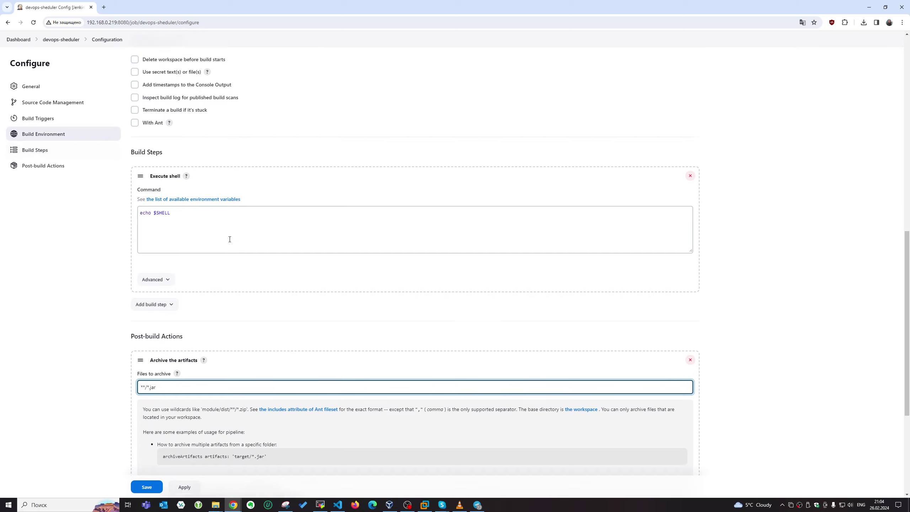
{"action": "left_click", "coordinate": [182, 241]}
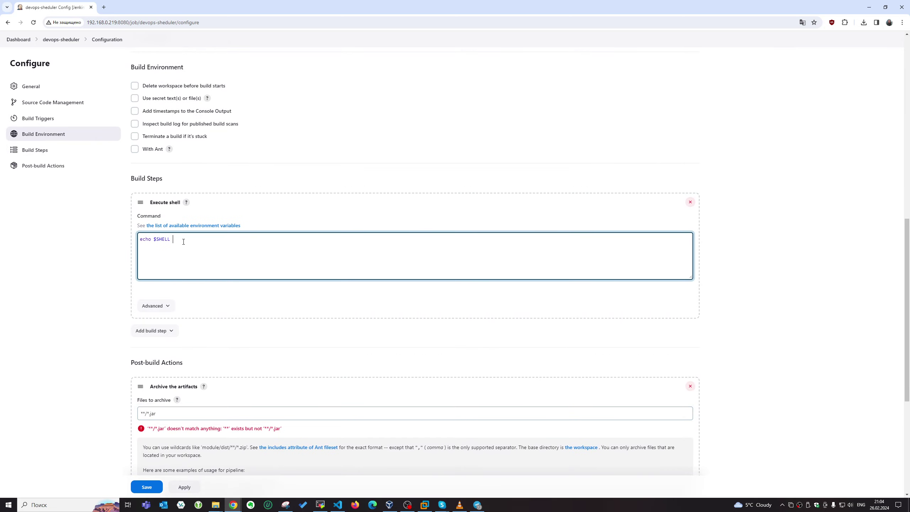
{"action": "type", "text": "> FIL"}
{"action": "key", "text": "BackSpace"}
{"action": "key", "text": "BackSpace"}
{"action": "key", "text": "BackSpace"}
{"action": "key", "text": "BackSpace"}
{"action": "key", "text": "BackSpace"}
{"action": "key", "text": "BackSpace"}
{"action": "type", "text": "file"}
{"action": "left_click_drag", "start_coordinate": [177, 240], "coordinate": [200, 240]}
Change the file extension in the Files to archive pattern so that it reads **/*.txt.
{"action": "scroll", "coordinate": [247, 282], "scroll_direction": "down", "scroll_amount": 3}
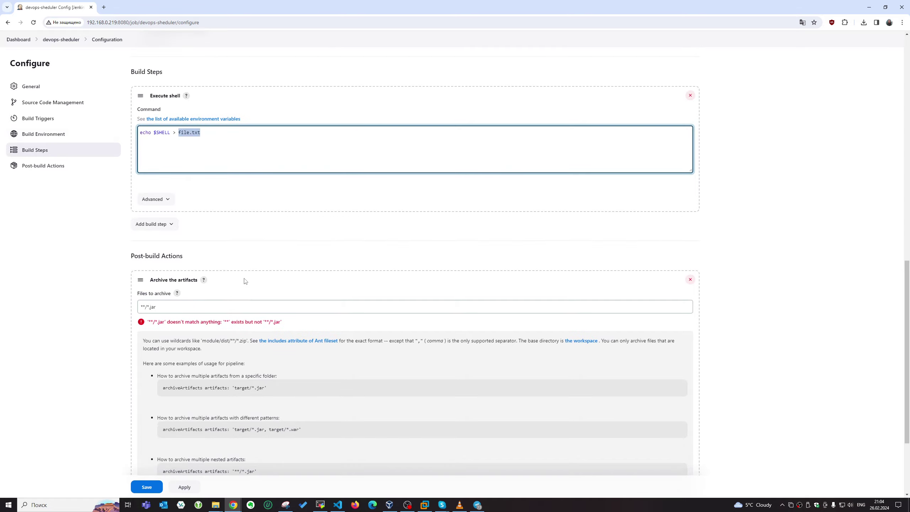
{"action": "double_click", "coordinate": [152, 307]}
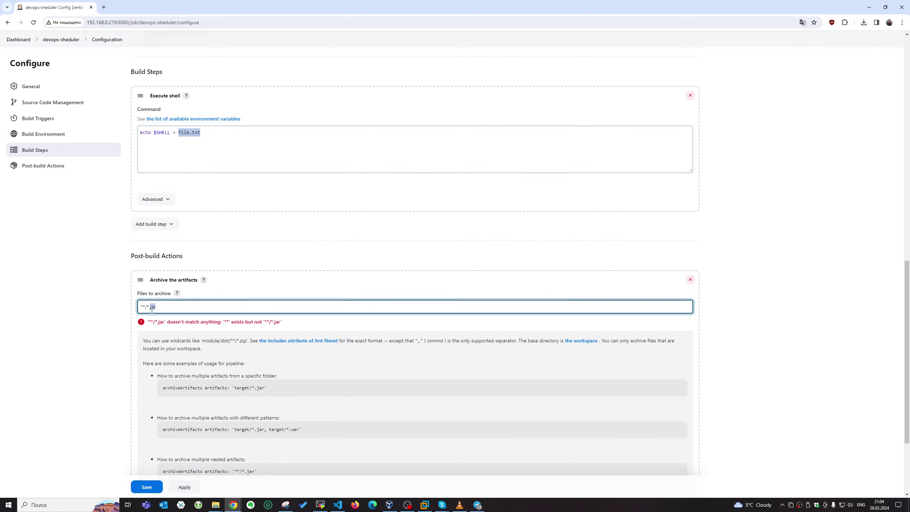
{"action": "type", "text": "txt"}
{"action": "left_click", "coordinate": [735, 382]}
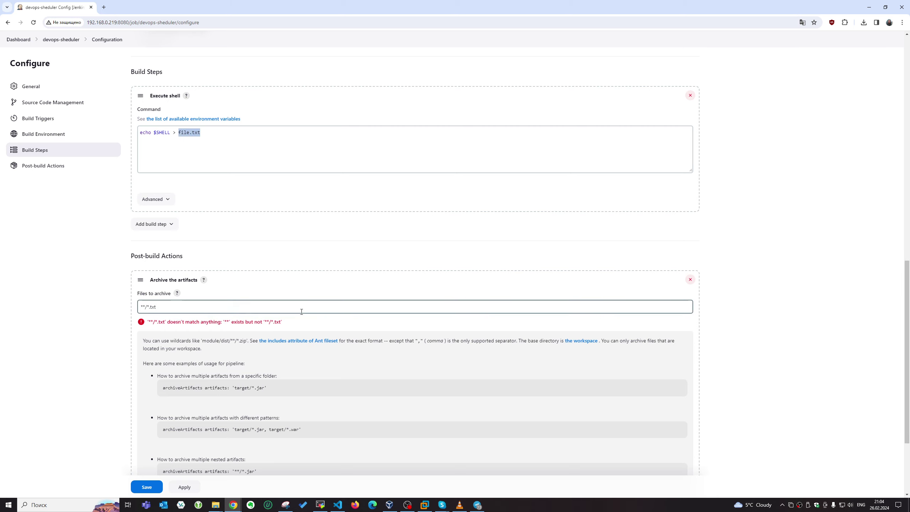
{"action": "left_click", "coordinate": [158, 307]}
{"action": "left_click", "coordinate": [158, 317]}
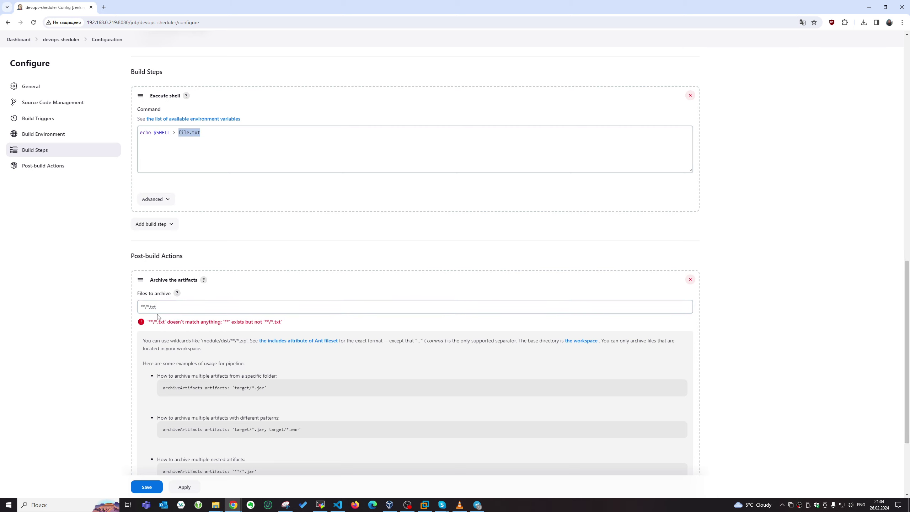
Try the archive pattern without its dot as **/*txt and restore it to **/*.txt.
{"action": "scroll", "coordinate": [158, 316], "scroll_direction": "down", "scroll_amount": 3}
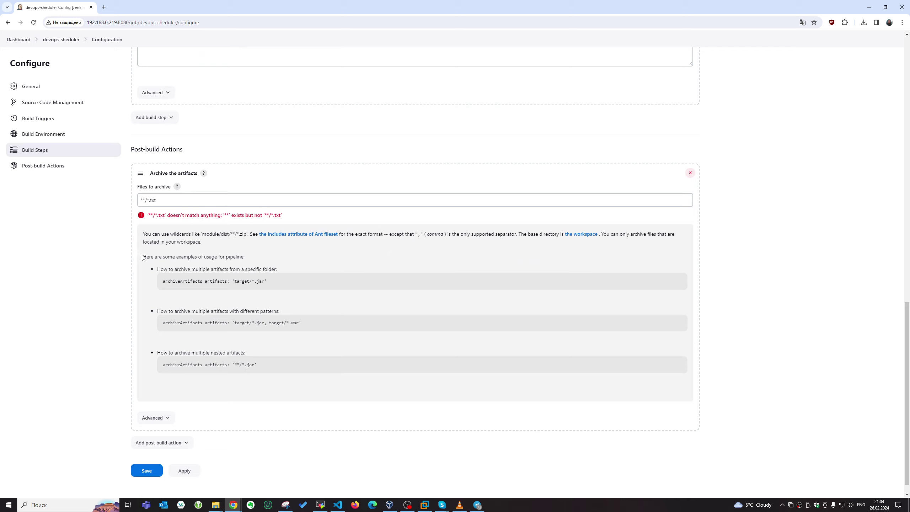
{"action": "left_click", "coordinate": [150, 201]}
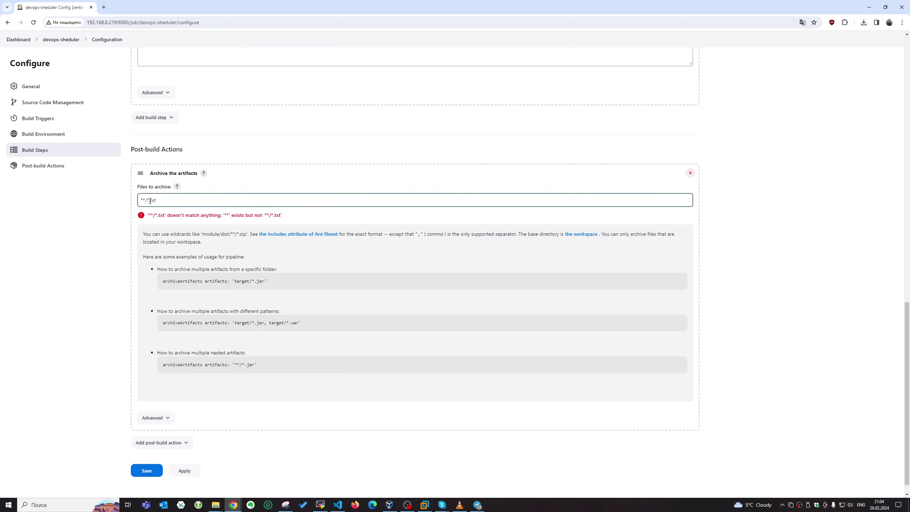
{"action": "left_click", "coordinate": [140, 202]}
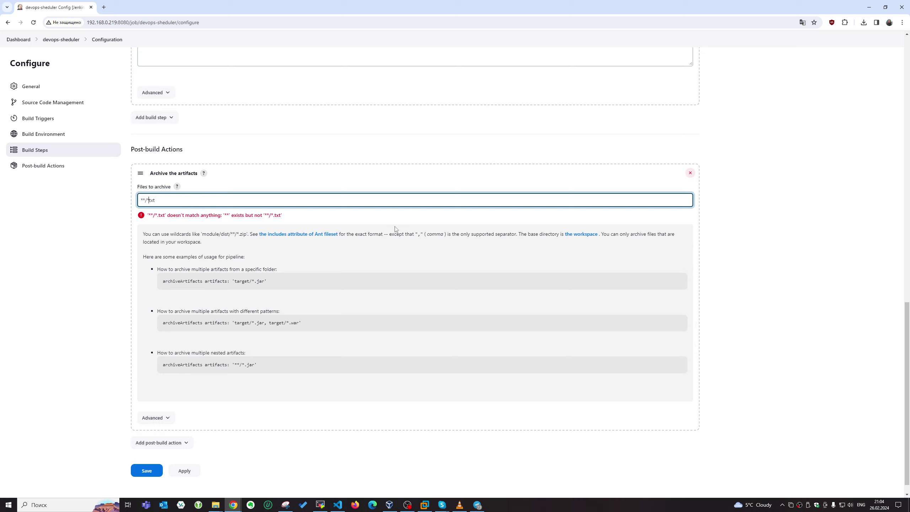
{"action": "left_click", "coordinate": [739, 255]}
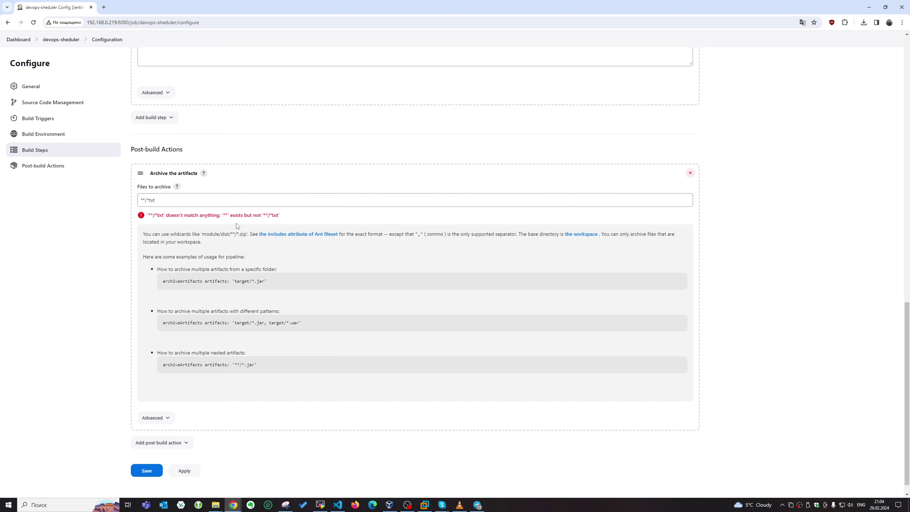
{"action": "left_click_drag", "start_coordinate": [232, 215], "coordinate": [267, 215]}
{"action": "left_click", "coordinate": [272, 215]}
{"action": "left_click", "coordinate": [146, 201]}
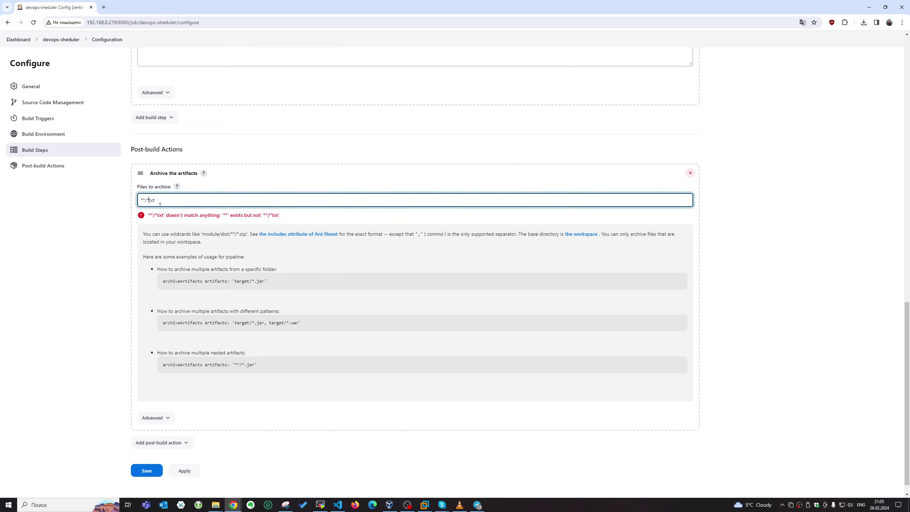
{"action": "left_click", "coordinate": [782, 233]}
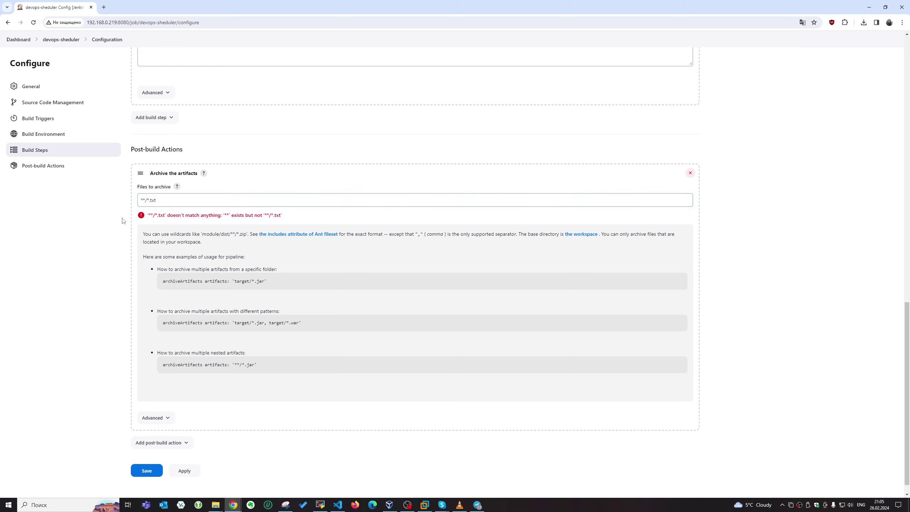
Replace the whole Files to archive pattern with ** and save the job configuration.
{"action": "left_click", "coordinate": [150, 201]}
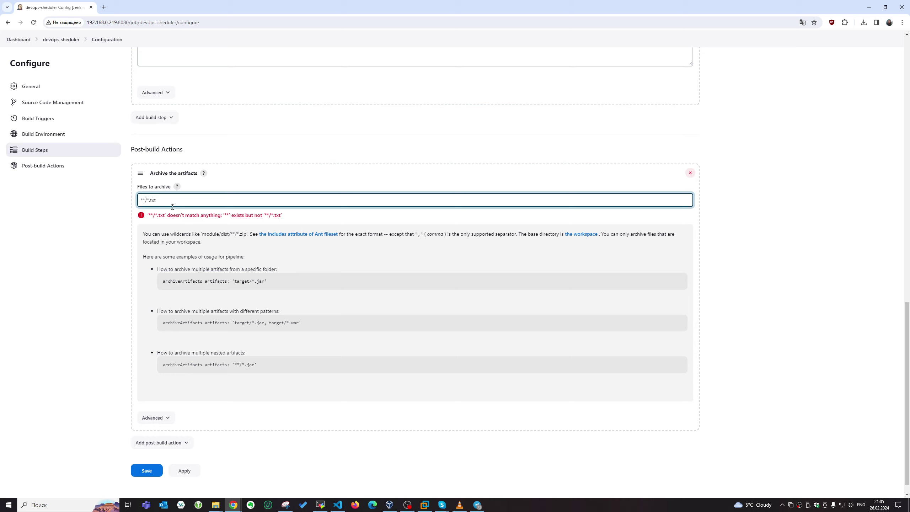
{"action": "left_click_drag", "start_coordinate": [170, 202], "coordinate": [112, 200]}
{"action": "type", "text": "**"}
{"action": "left_click", "coordinate": [765, 233]}
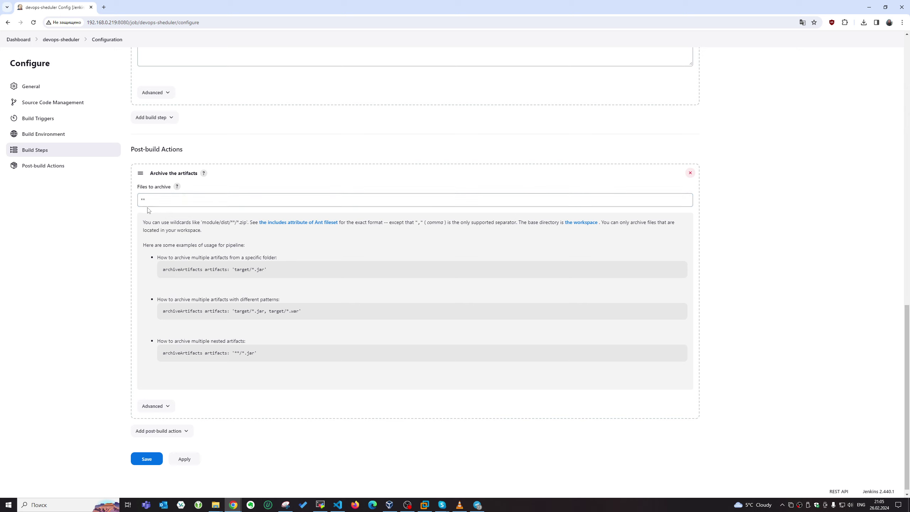
{"action": "left_click_drag", "start_coordinate": [237, 353], "coordinate": [240, 353]}
{"action": "left_click", "coordinate": [183, 459]}
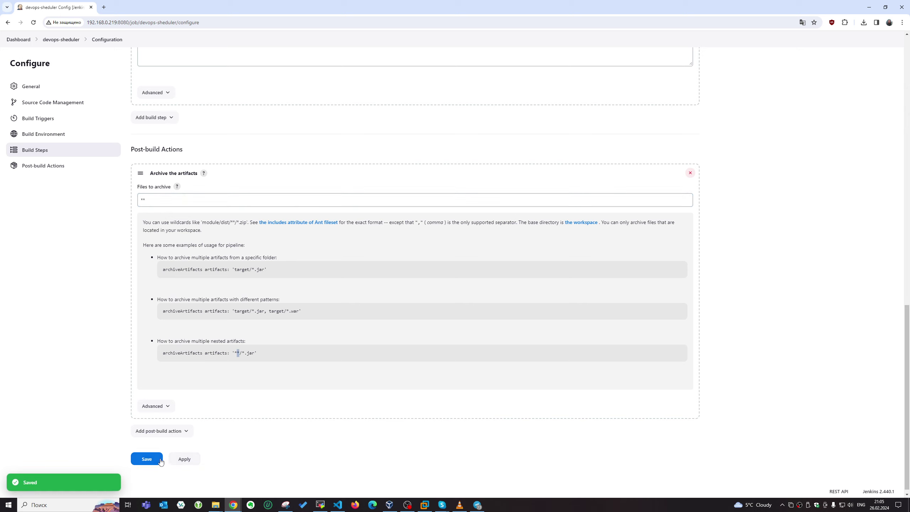
{"action": "left_click", "coordinate": [146, 459]}
Run a new build of the job and view the file.txt artifact archived by build #5.
{"action": "left_click", "coordinate": [34, 131]}
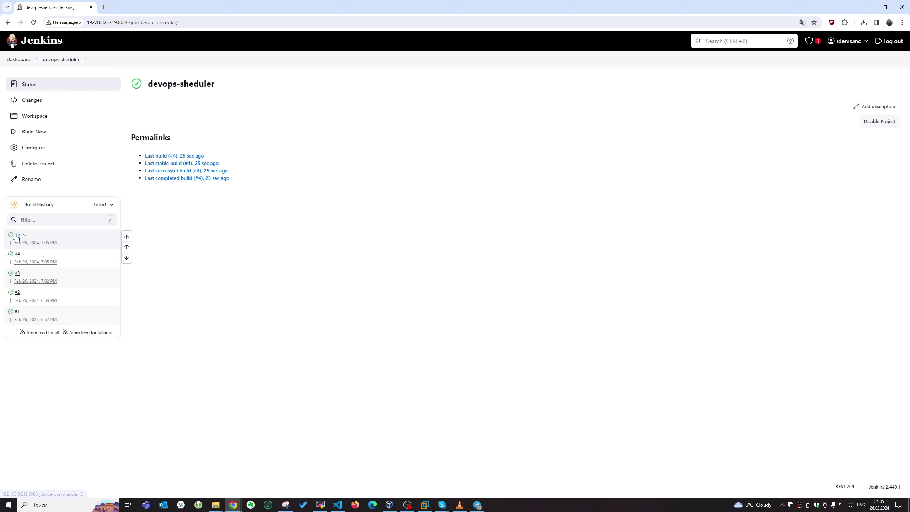
{"action": "left_click", "coordinate": [18, 234]}
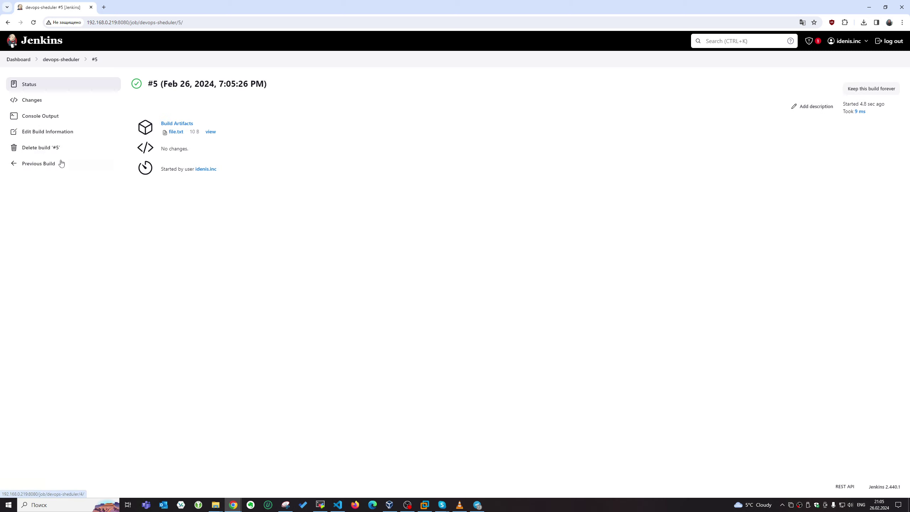
{"action": "left_click", "coordinate": [176, 133]}
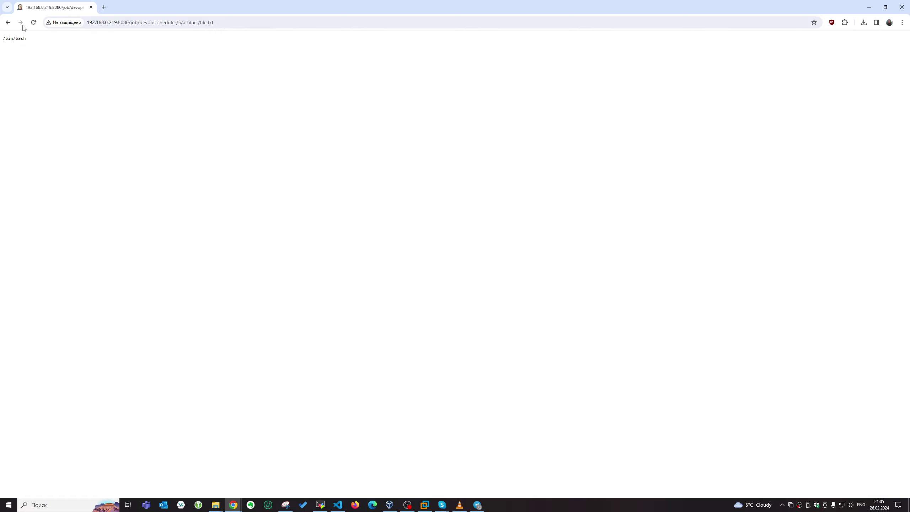
{"action": "left_click", "coordinate": [8, 23]}
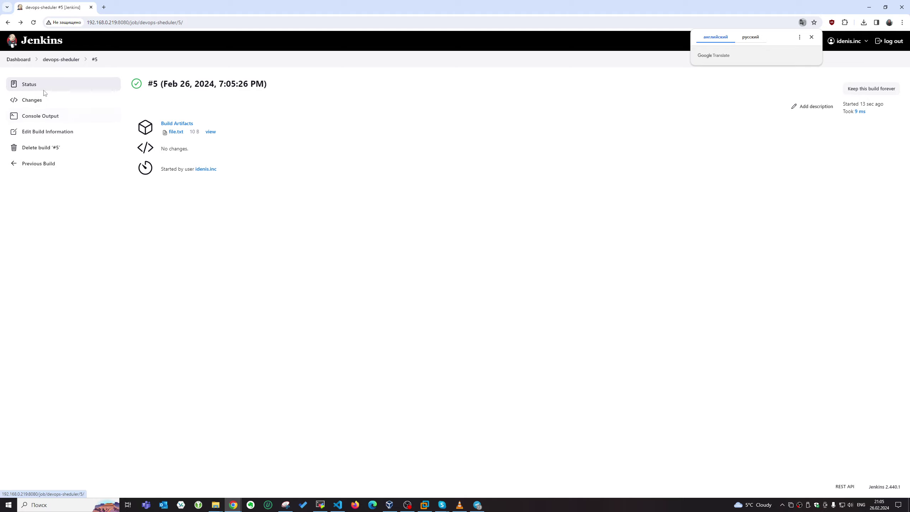
Examine the console output of build #5, including the artifact archiving line.
{"action": "left_click", "coordinate": [55, 116]}
{"action": "left_click_drag", "start_coordinate": [135, 147], "coordinate": [193, 150]}
{"action": "left_click", "coordinate": [197, 150]}
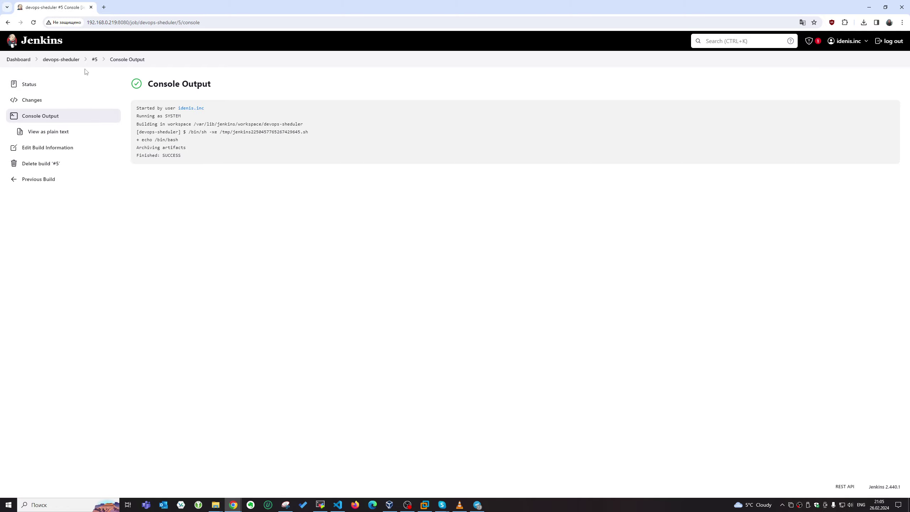
Reopen the devops-sheduler job configuration and review the Files to archive setting with its help examples.
{"action": "left_click", "coordinate": [63, 59]}
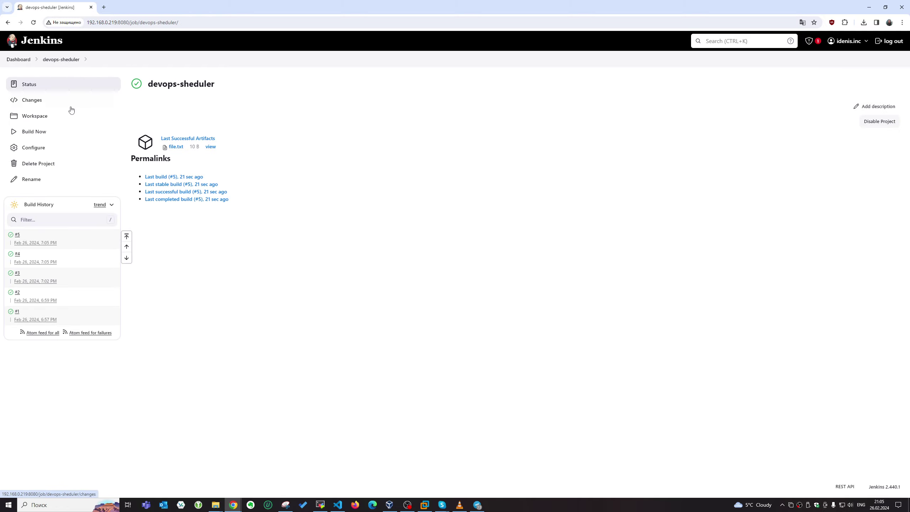
{"action": "left_click", "coordinate": [37, 152]}
{"action": "scroll", "coordinate": [215, 362], "scroll_direction": "down", "scroll_amount": 8}
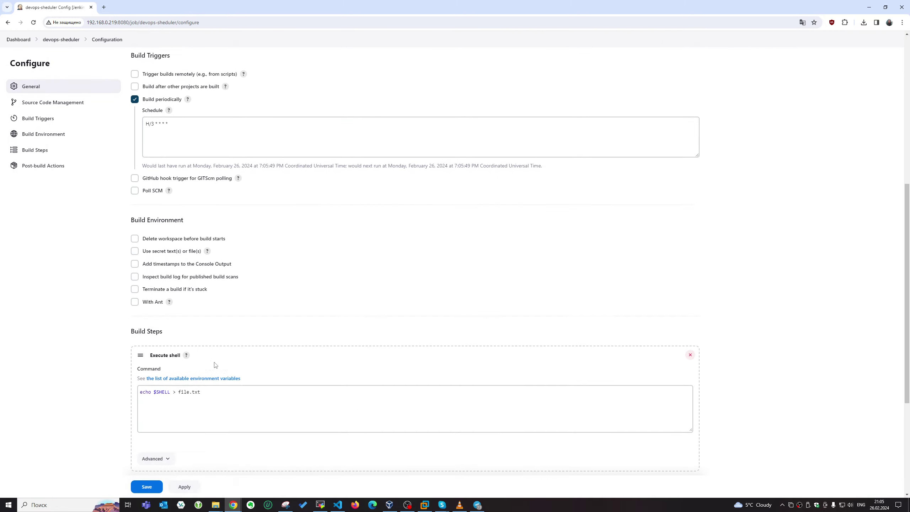
{"action": "scroll", "coordinate": [225, 363], "scroll_direction": "down", "scroll_amount": 5}
{"action": "scroll", "coordinate": [224, 358], "scroll_direction": "up", "scroll_amount": 2}
{"action": "scroll", "coordinate": [217, 350], "scroll_direction": "down", "scroll_amount": 2}
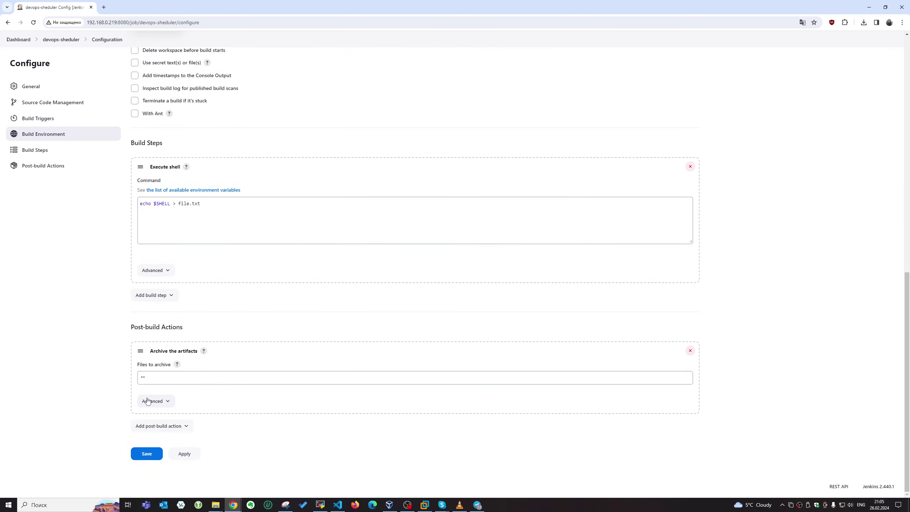
{"action": "left_click", "coordinate": [157, 379]}
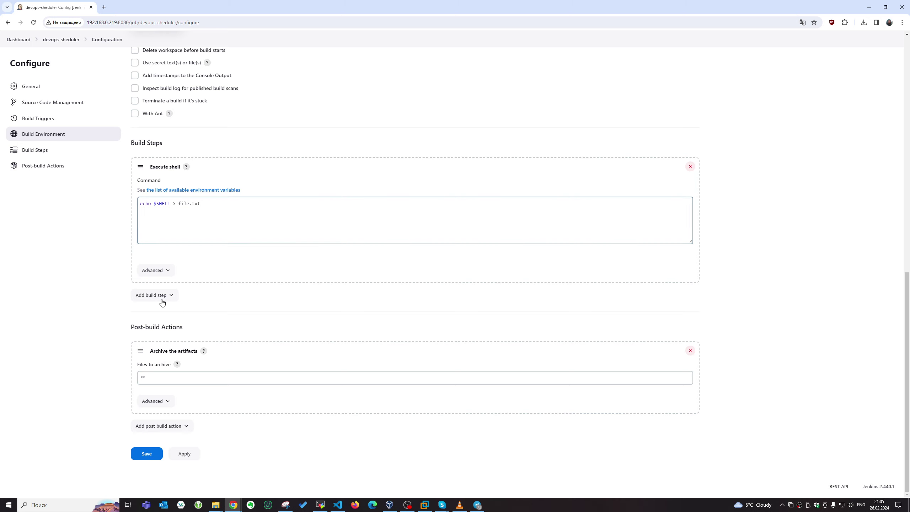
{"action": "left_click", "coordinate": [177, 365]}
{"action": "scroll", "coordinate": [224, 361], "scroll_direction": "down", "scroll_amount": 2}
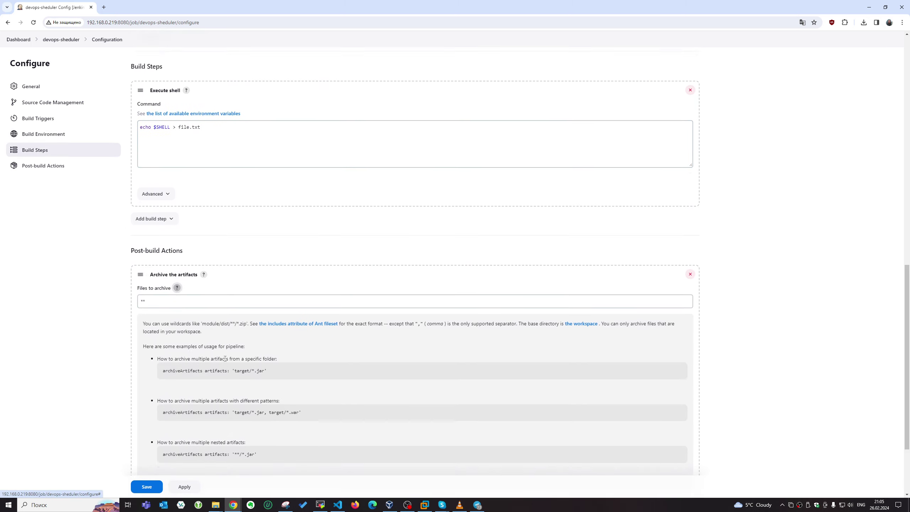
{"action": "scroll", "coordinate": [224, 360], "scroll_direction": "down", "scroll_amount": 3}
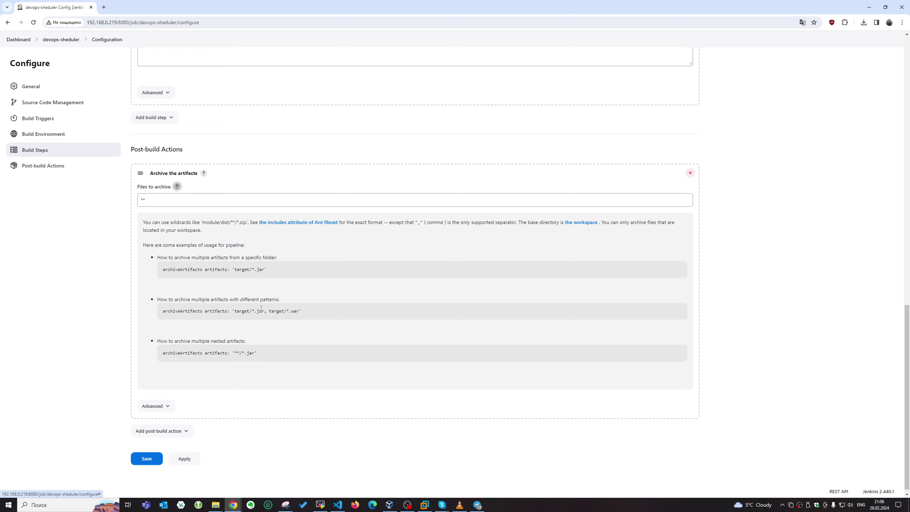
{"action": "scroll", "coordinate": [146, 158], "scroll_direction": "up", "scroll_amount": 3}
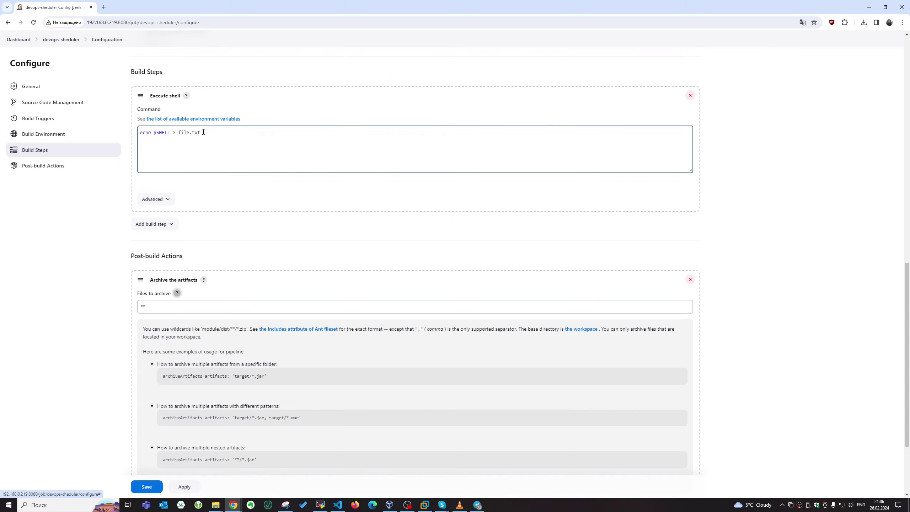
Add a second line, echo $PWD > file1.txt, to the Execute shell command.
{"action": "left_click_drag", "start_coordinate": [215, 133], "coordinate": [81, 128]}
{"action": "left_click", "coordinate": [188, 143]}
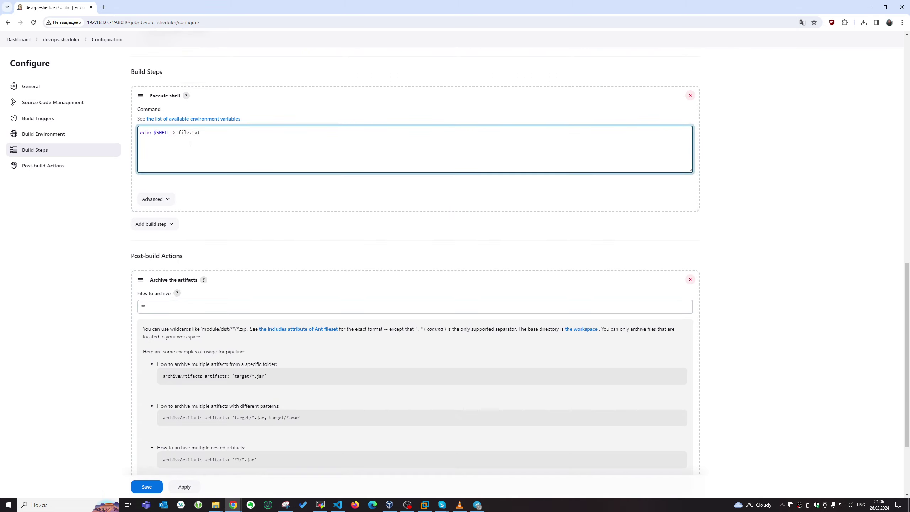
{"action": "key", "text": "Return"}
{"action": "type", "text": "echo $SHELL > file.txt"}
{"action": "key", "text": "BackSpace"}
{"action": "key", "text": "BackSpace"}
{"action": "key", "text": "BackSpace"}
{"action": "key", "text": "BackSpace"}
{"action": "key", "text": "BackSpace"}
{"action": "type", "text": "PWD"}
{"action": "left_click", "coordinate": [185, 140]}
{"action": "type", "text": "1"}
Apply and save the job configuration with the extended shell command.
{"action": "left_click", "coordinate": [238, 192]}
{"action": "scroll", "coordinate": [213, 177], "scroll_direction": "down", "scroll_amount": 3}
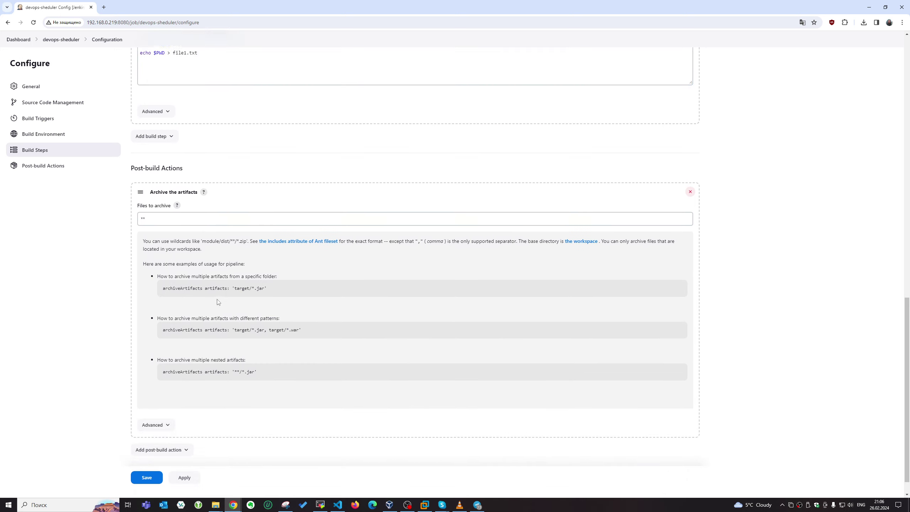
{"action": "left_click", "coordinate": [183, 454]}
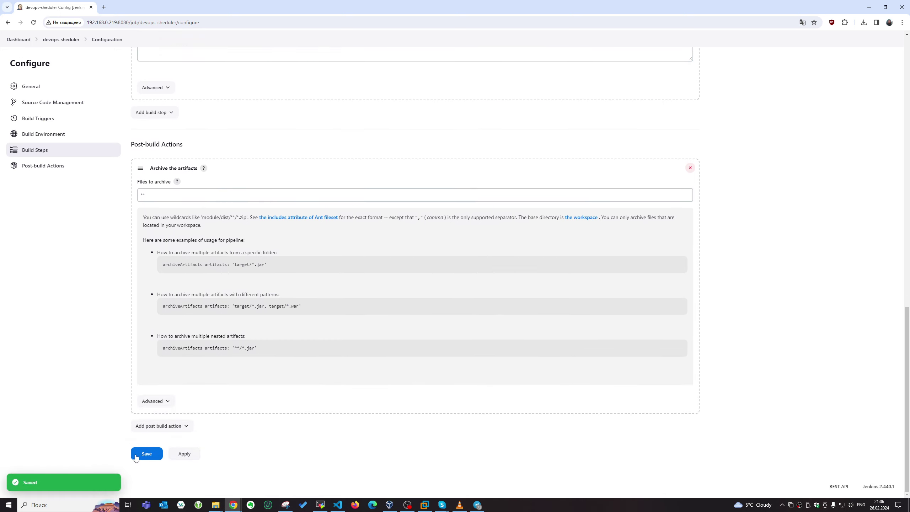
{"action": "left_click", "coordinate": [145, 455]}
Run another build of the job and open build #6 to check its artifacts.
{"action": "left_click", "coordinate": [53, 136]}
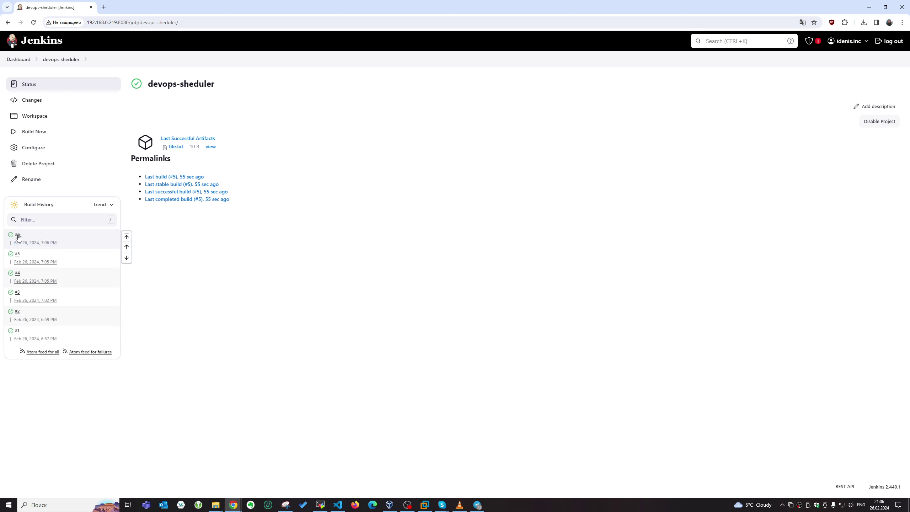
{"action": "left_click", "coordinate": [18, 236]}
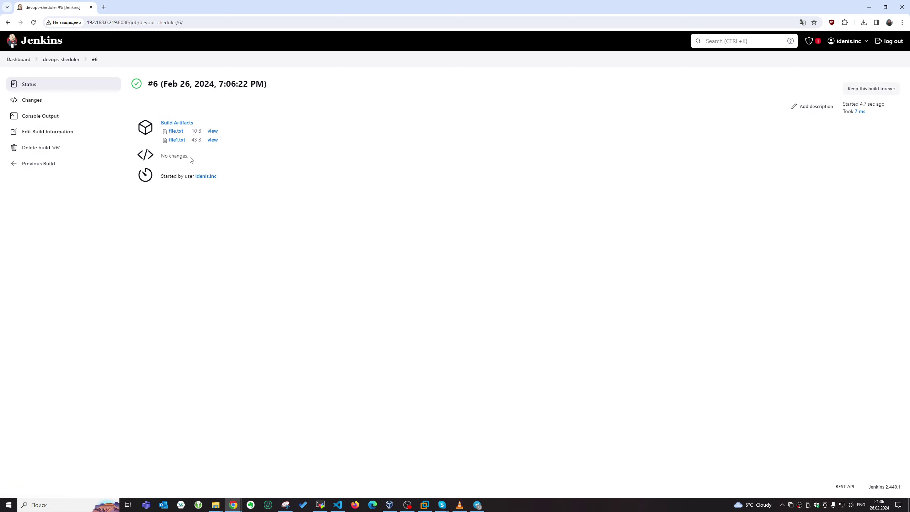
View the contents of the file1.txt and file.txt artifacts of build #6.
{"action": "left_click_drag", "start_coordinate": [171, 157], "coordinate": [205, 151]}
{"action": "left_click", "coordinate": [213, 140]}
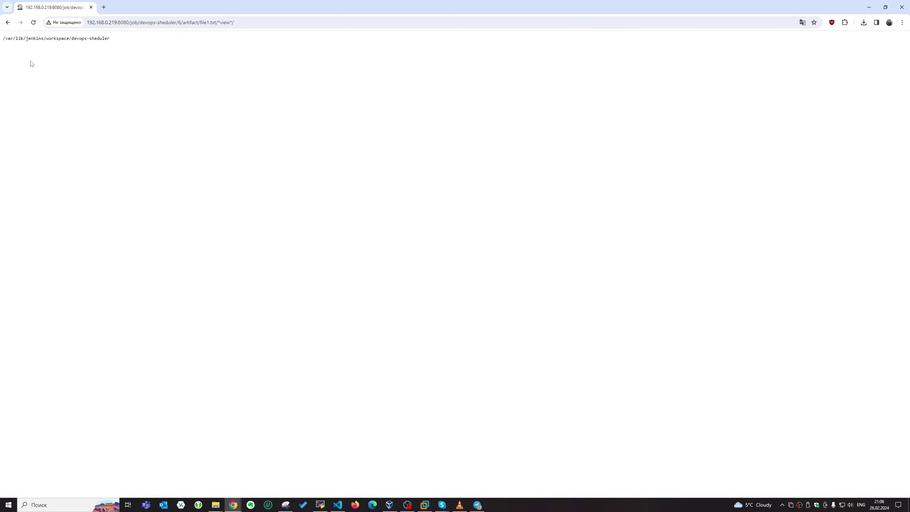
{"action": "left_click", "coordinate": [8, 22]}
{"action": "left_click", "coordinate": [213, 131]}
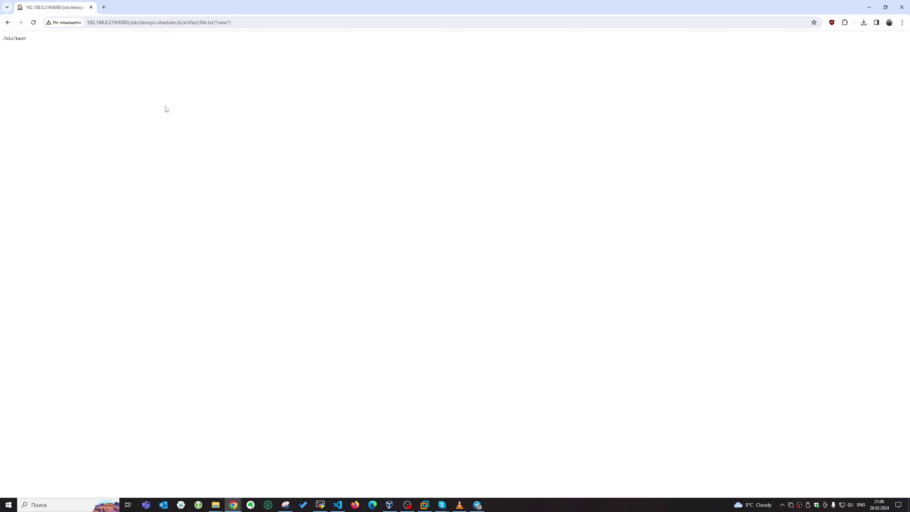
{"action": "left_click", "coordinate": [8, 22]}
Download all artifacts of build #6 as a zip and open the downloaded archive.zip.
{"action": "left_click", "coordinate": [166, 124]}
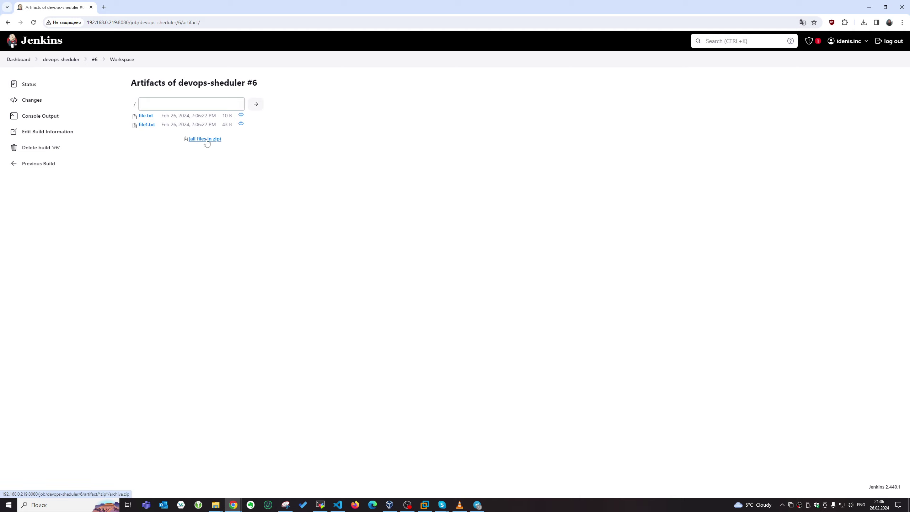
{"action": "left_click", "coordinate": [207, 142]}
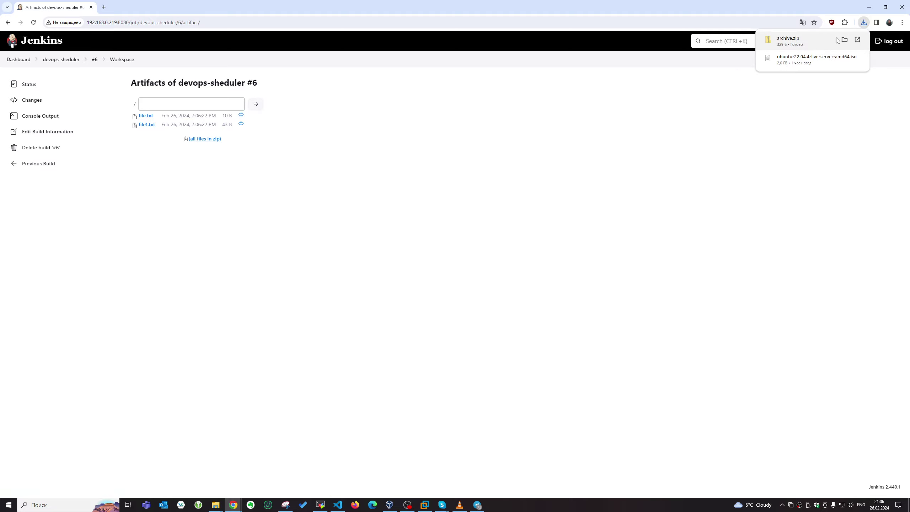
{"action": "left_click", "coordinate": [790, 42]}
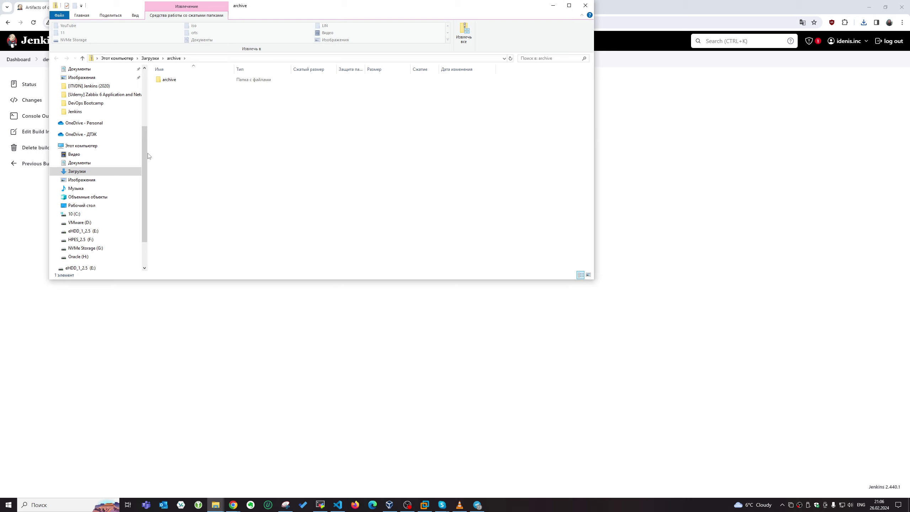
Read file1 and file inside the zip's archive folder in Notepad, close them and switch back to Jenkins.
{"action": "left_click_drag", "start_coordinate": [148, 152], "coordinate": [86, 153]}
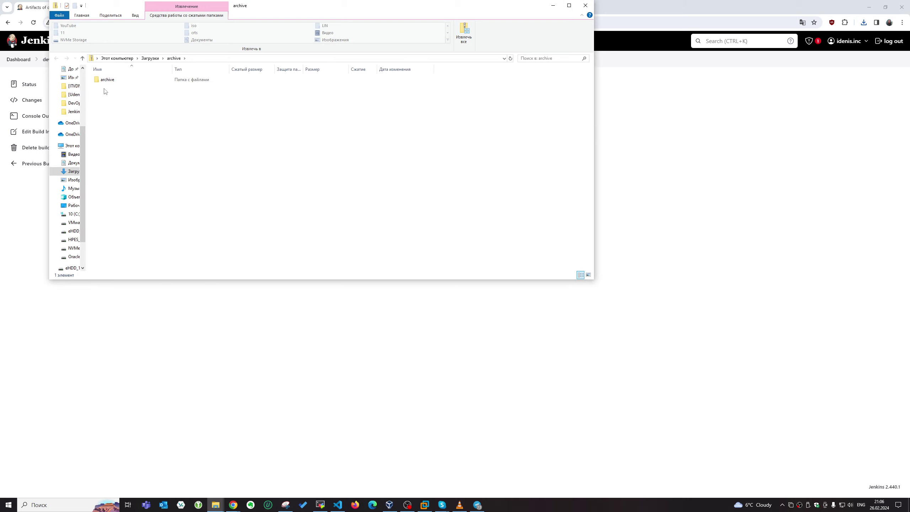
{"action": "double_click", "coordinate": [107, 80]}
{"action": "double_click", "coordinate": [107, 87]}
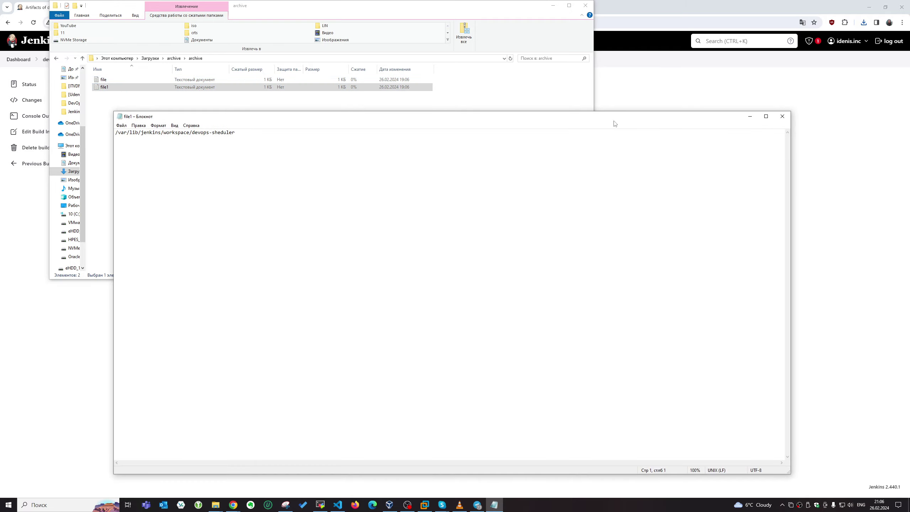
{"action": "left_click", "coordinate": [781, 116]}
{"action": "left_click", "coordinate": [108, 82]}
{"action": "double_click", "coordinate": [109, 82]}
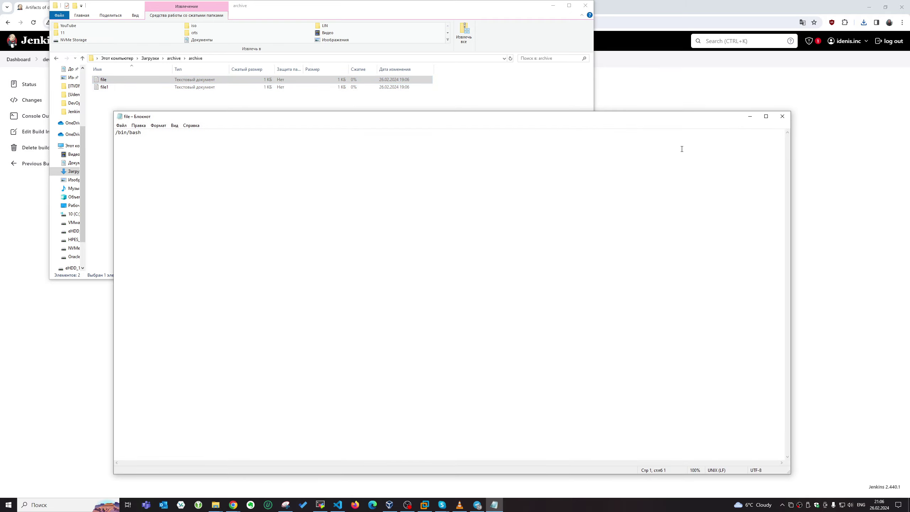
{"action": "left_click", "coordinate": [781, 116]}
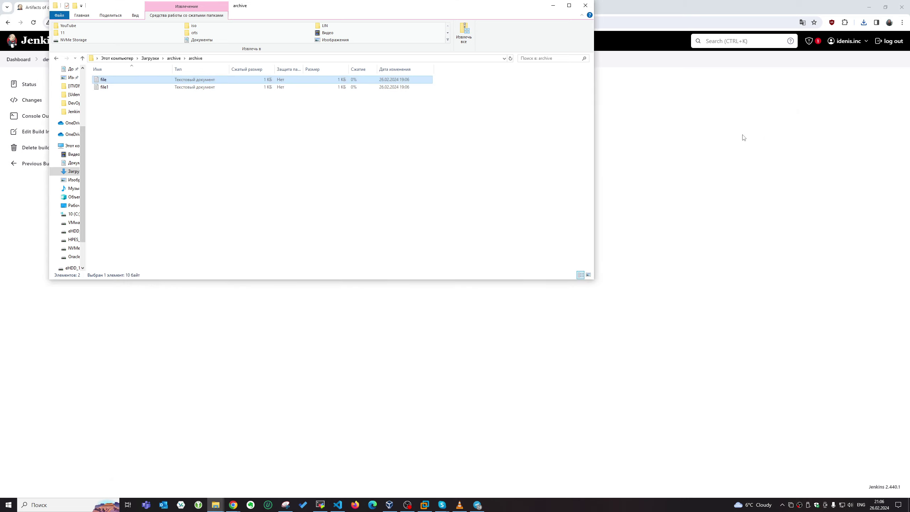
{"action": "left_click", "coordinate": [745, 137]}
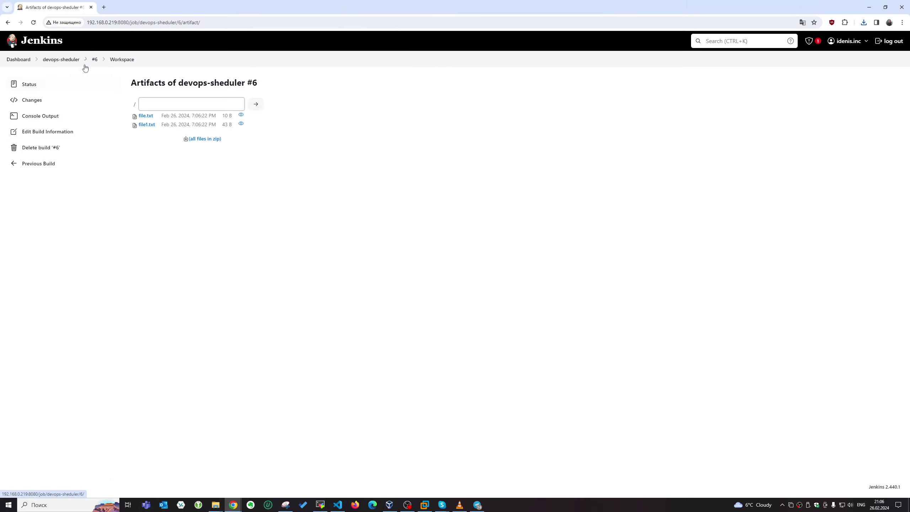
Reopen the devops-sheduler configuration, set Files to archive to *, check its help examples and save.
{"action": "left_click", "coordinate": [64, 60]}
{"action": "left_click", "coordinate": [32, 147]}
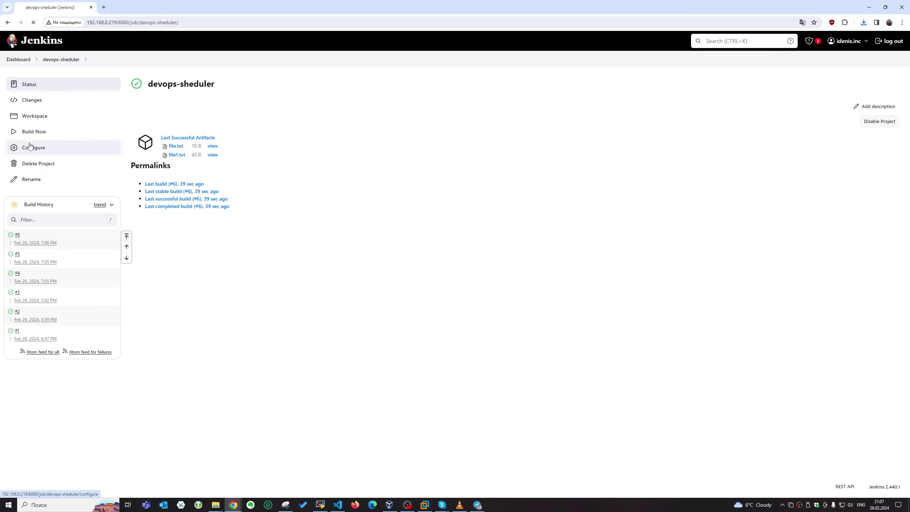
{"action": "scroll", "coordinate": [248, 233], "scroll_direction": "down", "scroll_amount": 6}
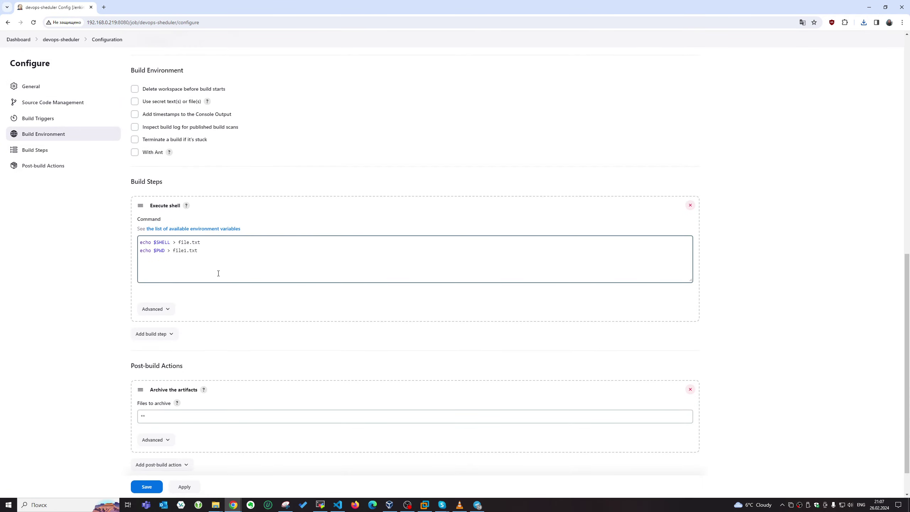
{"action": "scroll", "coordinate": [218, 273], "scroll_direction": "down", "scroll_amount": 1}
{"action": "left_click", "coordinate": [177, 365]}
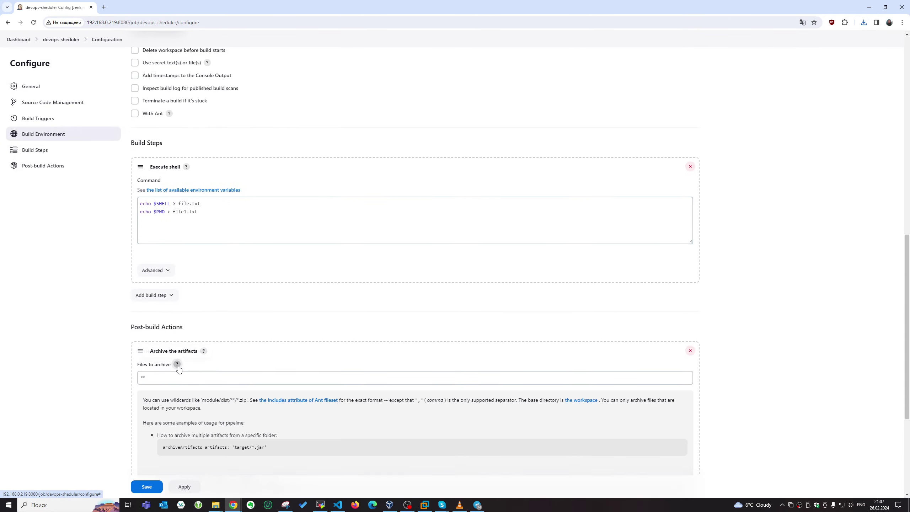
{"action": "left_click", "coordinate": [179, 377]}
{"action": "scroll", "coordinate": [285, 343], "scroll_direction": "down", "scroll_amount": 5}
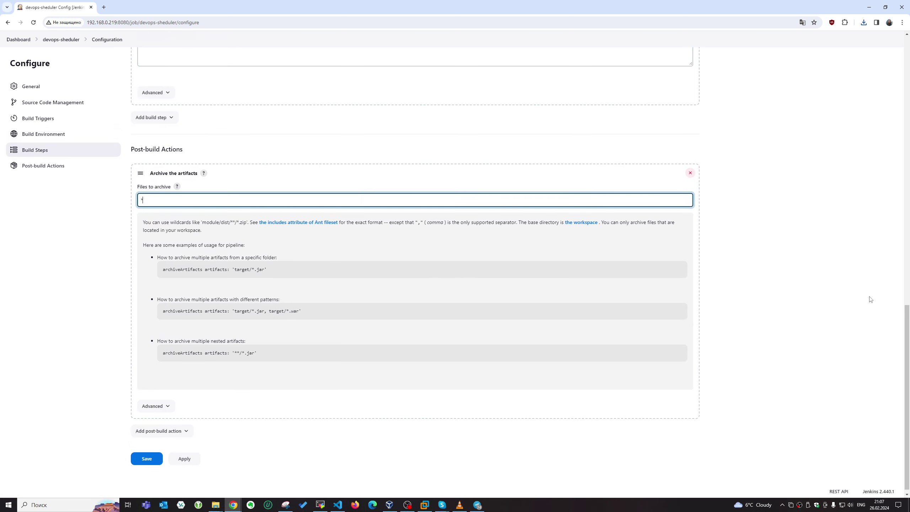
{"action": "left_click_drag", "start_coordinate": [157, 299], "coordinate": [301, 312]}
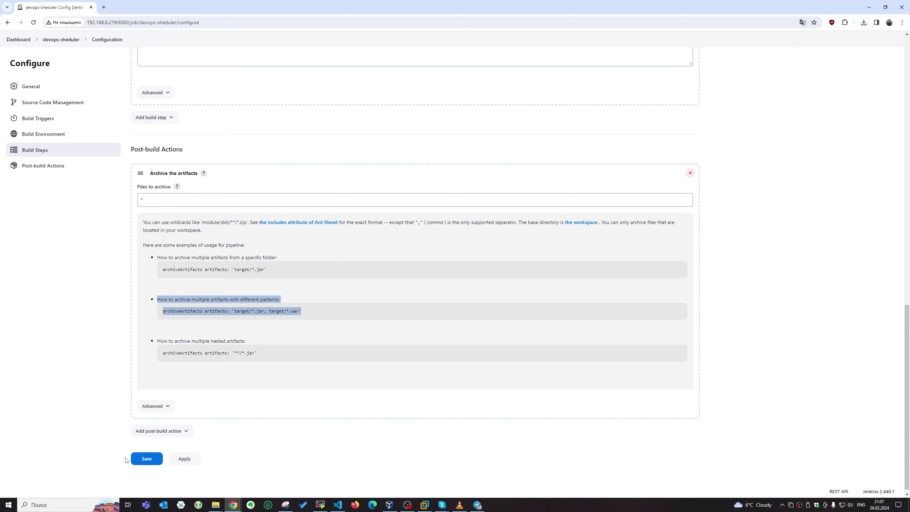
{"action": "left_click", "coordinate": [146, 460]}
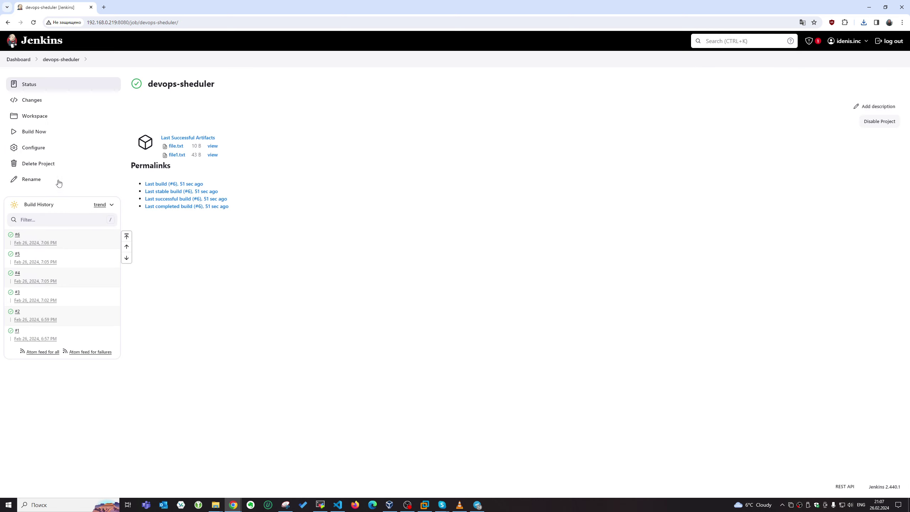
Run another build of devops-sheduler and open the console output of build #7.
{"action": "left_click", "coordinate": [51, 136]}
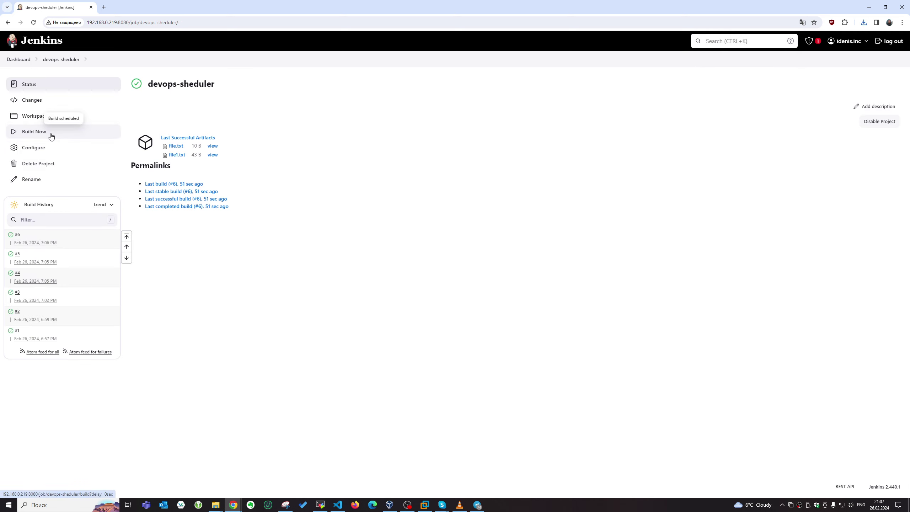
{"action": "left_click", "coordinate": [17, 235]}
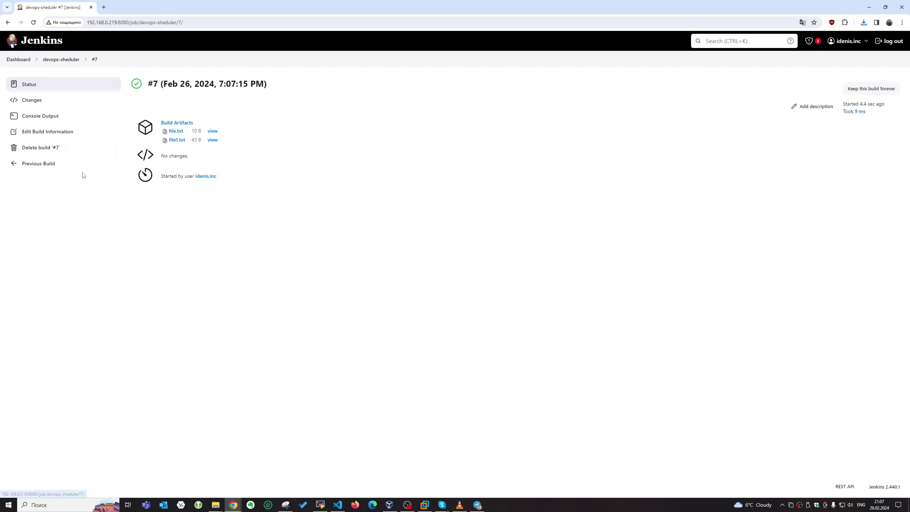
{"action": "left_click", "coordinate": [63, 117]}
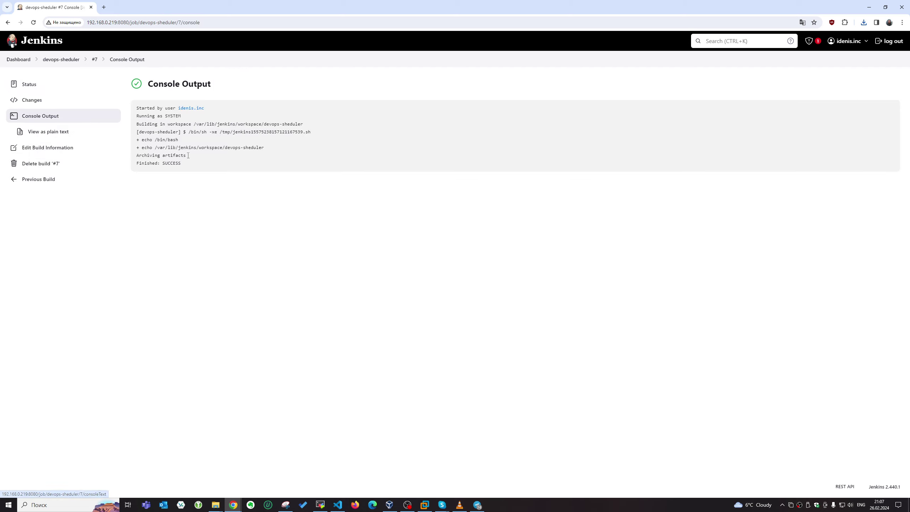
Reopen the devops-sheduler configuration and show the help examples for the Files to archive setting.
{"action": "left_click", "coordinate": [65, 59]}
{"action": "left_click", "coordinate": [36, 146]}
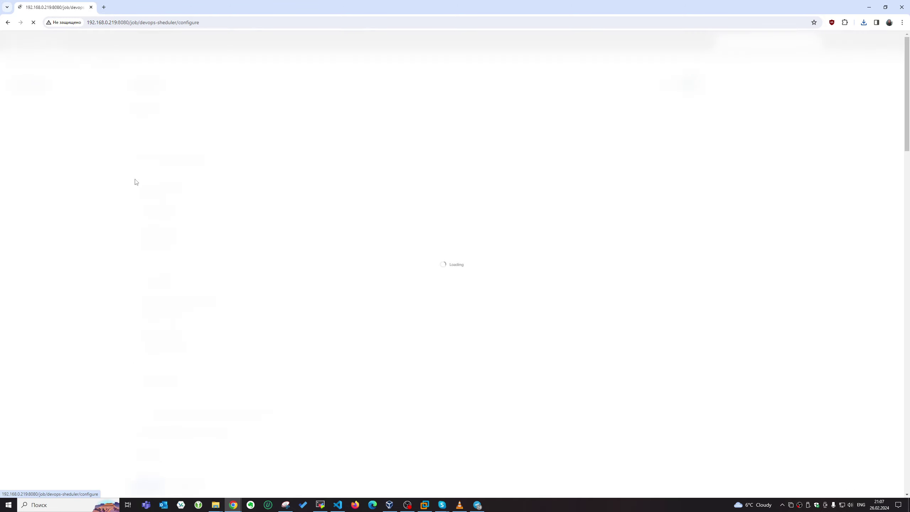
{"action": "scroll", "coordinate": [295, 290], "scroll_direction": "down", "scroll_amount": 3}
{"action": "left_click", "coordinate": [150, 377]}
{"action": "type", "text": "*"}
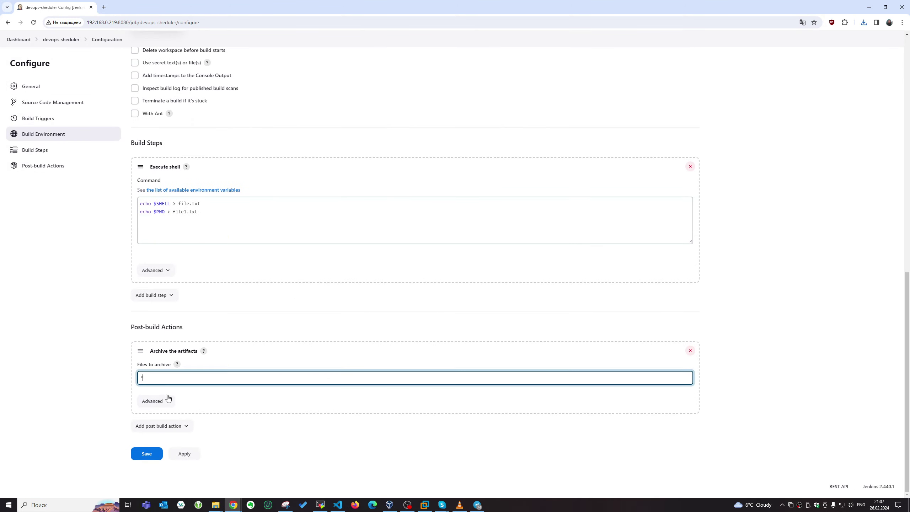
{"action": "left_click", "coordinate": [177, 364]}
{"action": "scroll", "coordinate": [212, 370], "scroll_direction": "down", "scroll_amount": 3}
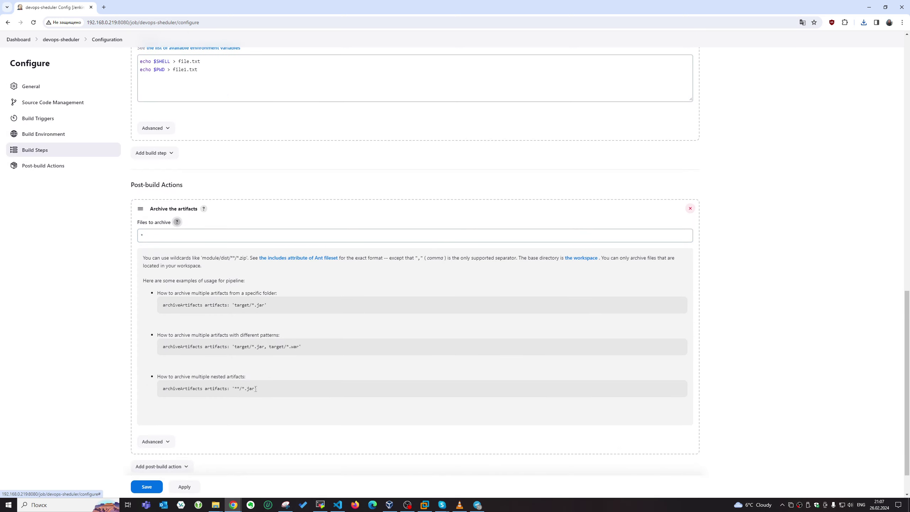
Set Files to archive to **/*.txt, adapted from the nested artifacts example, and save the job configuration.
{"action": "left_click_drag", "start_coordinate": [254, 388], "coordinate": [231, 387]}
{"action": "key", "text": "ctrl+c"}
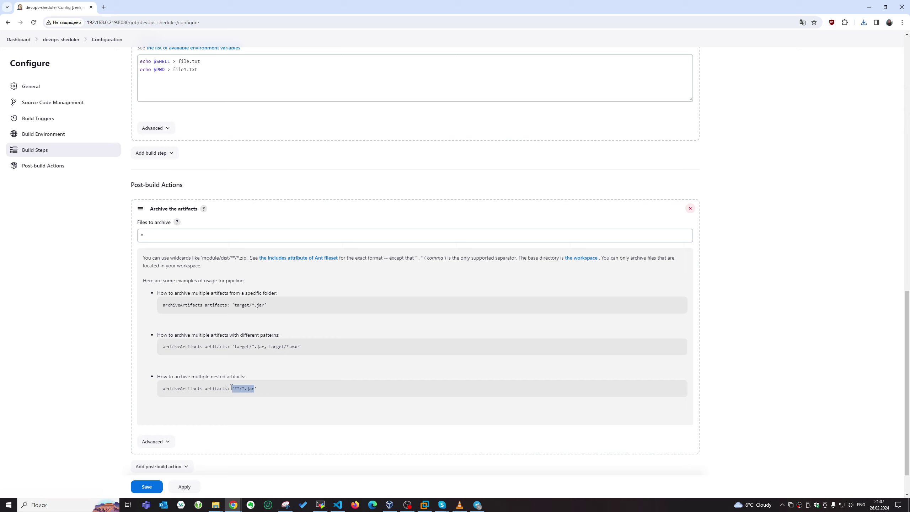
{"action": "left_click", "coordinate": [173, 238]}
{"action": "key", "text": "ctrl+v"}
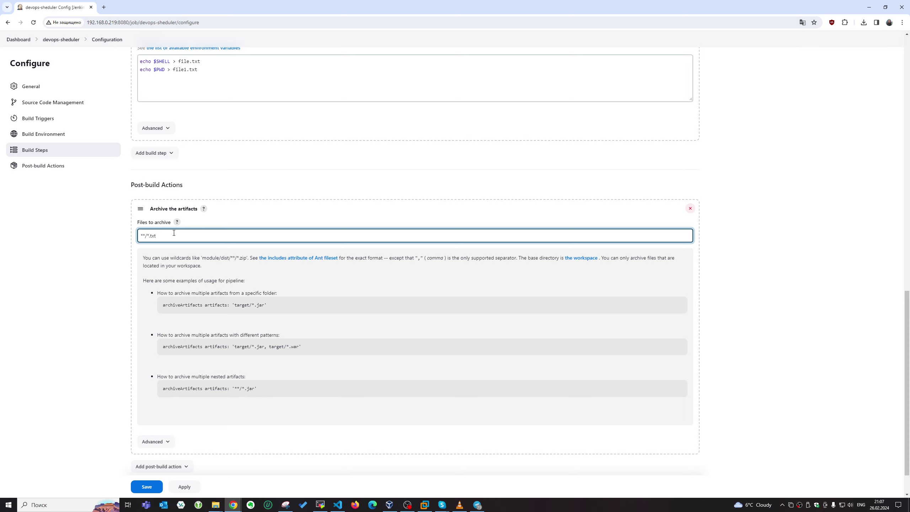
{"action": "left_click", "coordinate": [817, 408]}
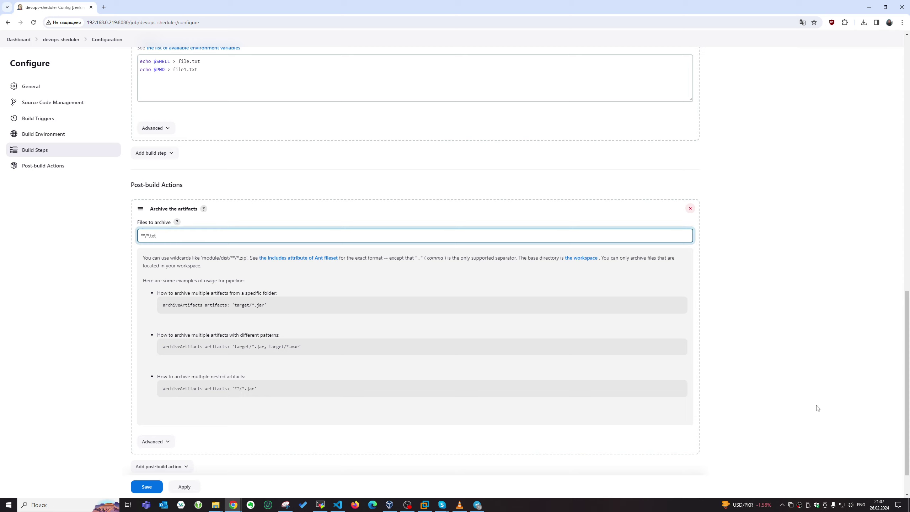
{"action": "scroll", "coordinate": [713, 448], "scroll_direction": "down", "scroll_amount": 1}
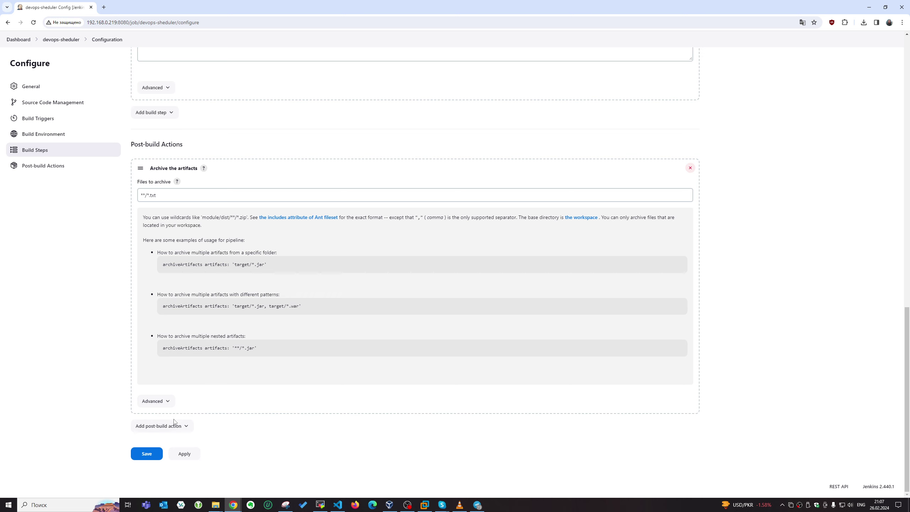
{"action": "left_click", "coordinate": [146, 453]}
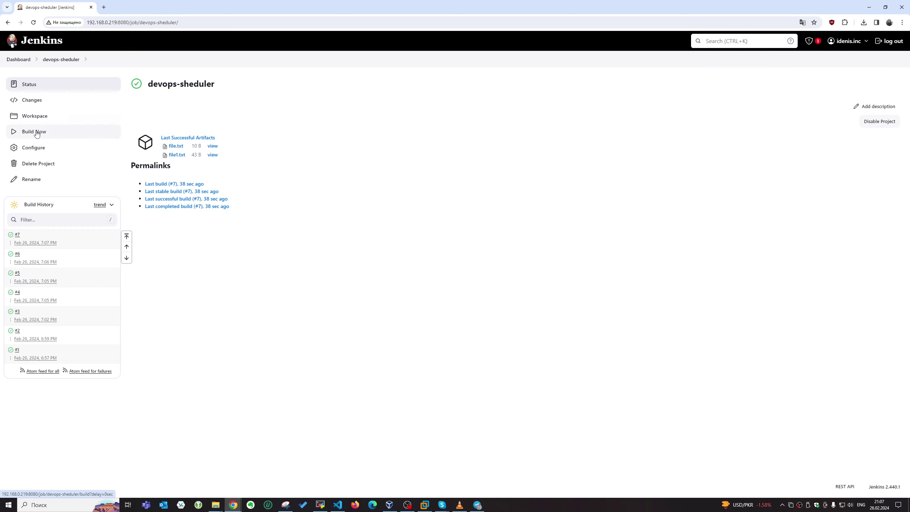
Run another build of the job and open the newest build in the history, #9.
{"action": "left_click", "coordinate": [36, 133]}
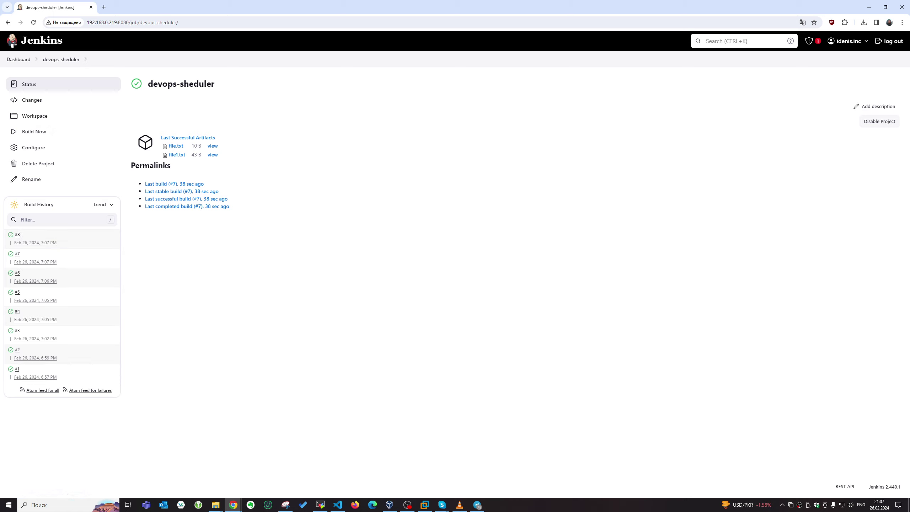
{"action": "left_click", "coordinate": [459, 505]}
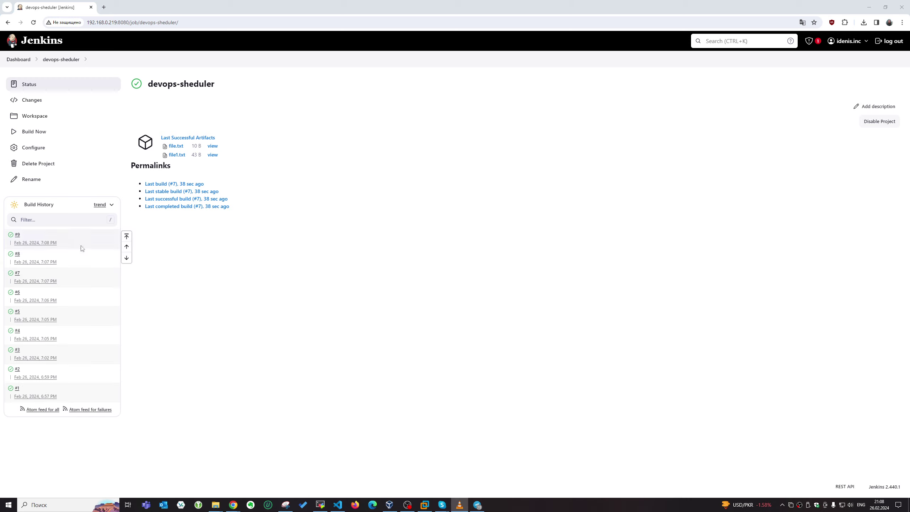
{"action": "left_click", "coordinate": [21, 235]}
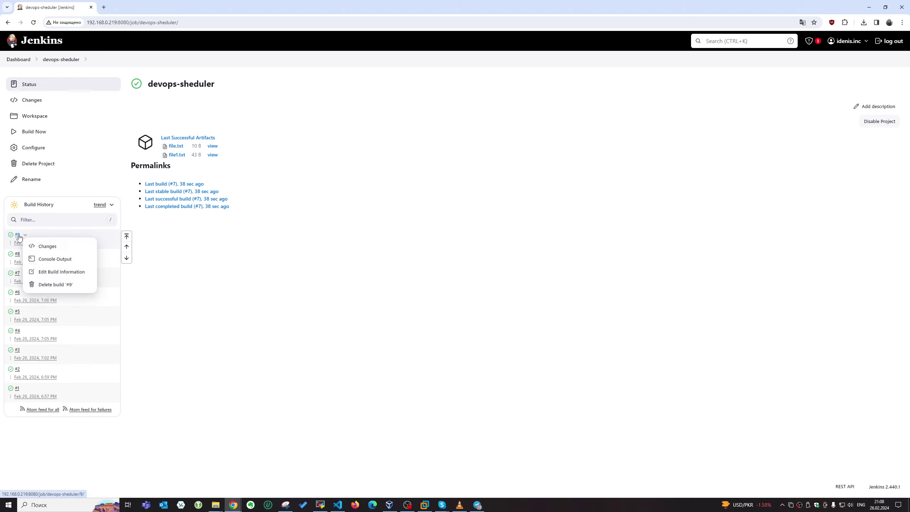
{"action": "left_click", "coordinate": [18, 235]}
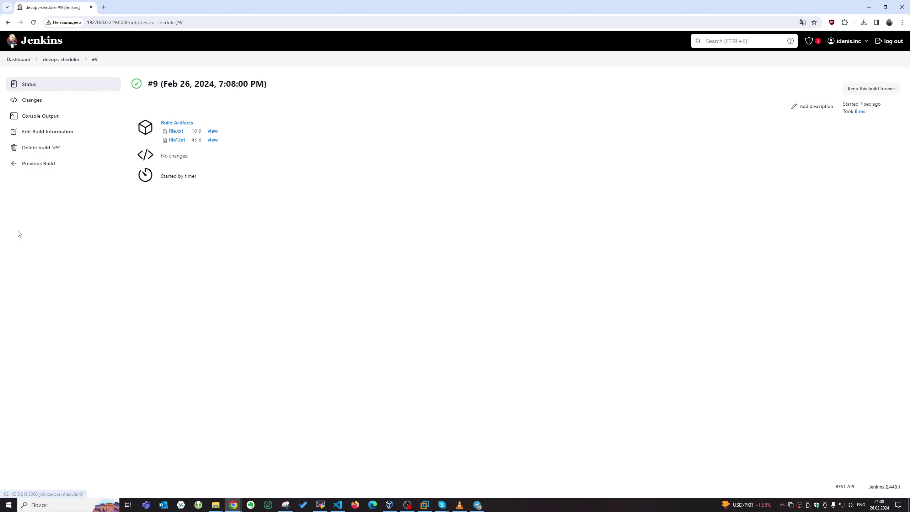
View the file1.txt and file.txt artifacts of build #9 and return to its artifact list.
{"action": "left_click", "coordinate": [213, 140]}
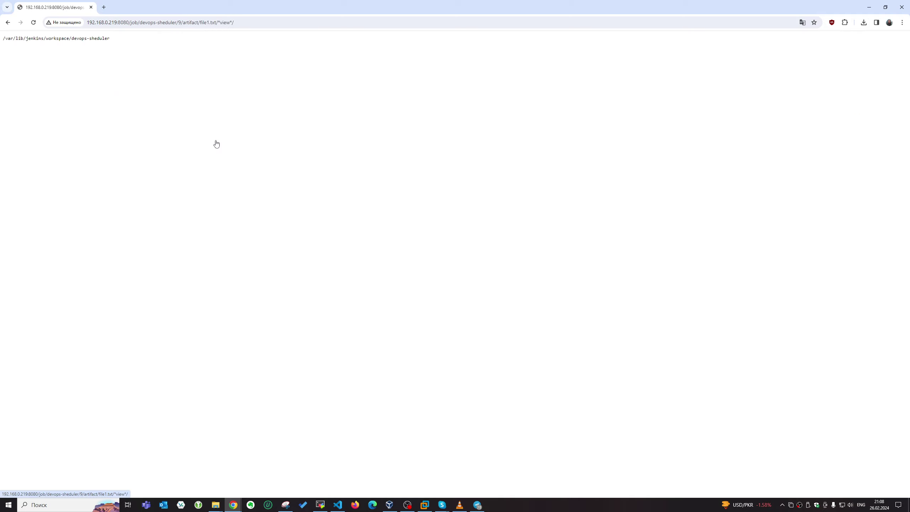
{"action": "left_click", "coordinate": [8, 23]}
{"action": "left_click", "coordinate": [177, 123]}
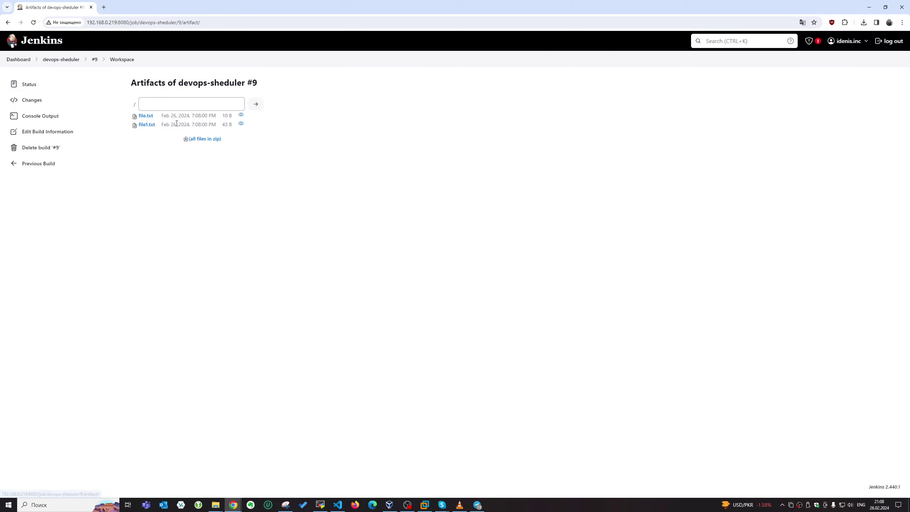
{"action": "left_click", "coordinate": [240, 115]}
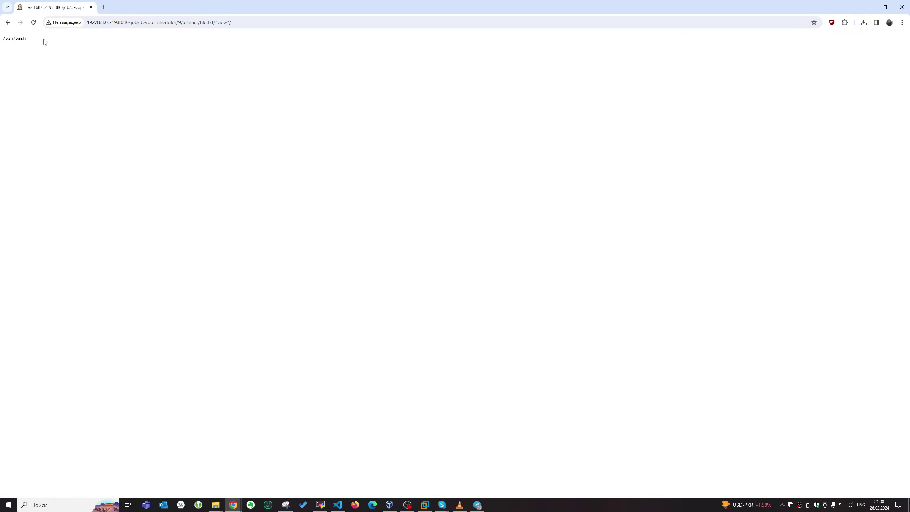
{"action": "left_click", "coordinate": [8, 22]}
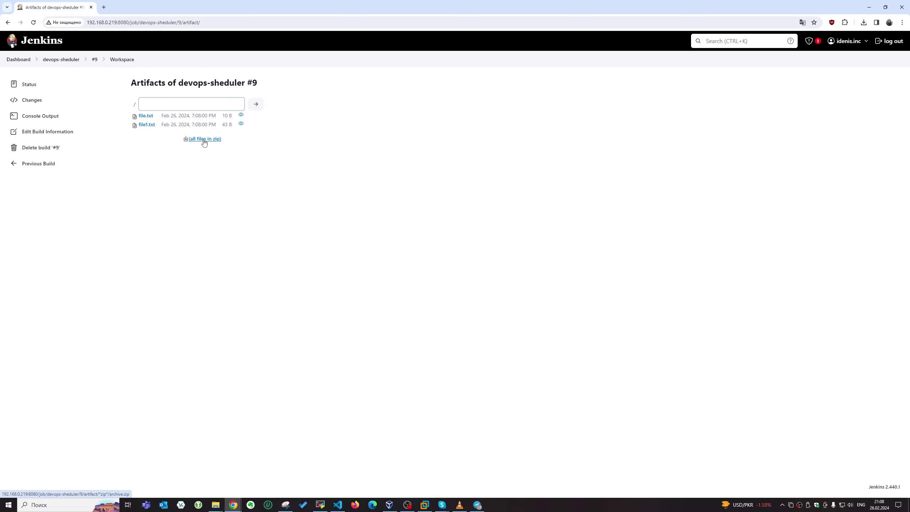
Reopen the devops-sheduler job configuration and show the help for the Files to archive setting.
{"action": "left_click", "coordinate": [20, 60]}
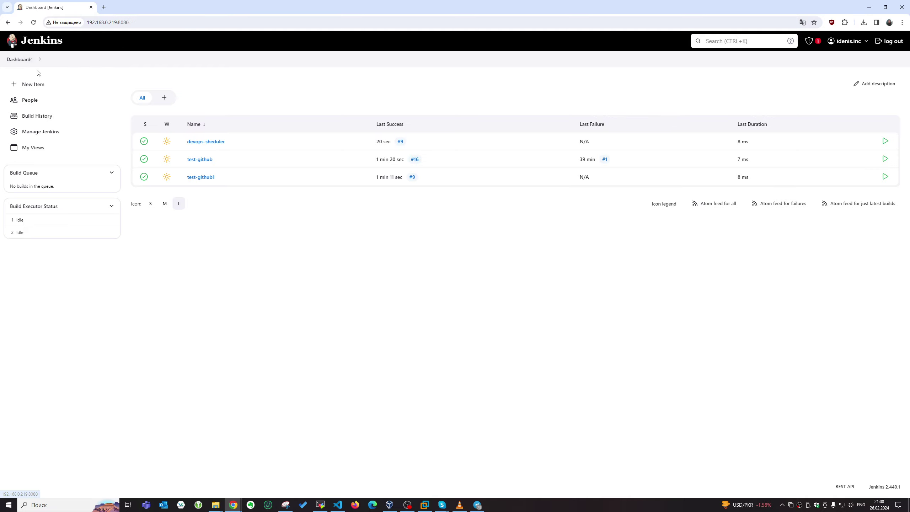
{"action": "left_click", "coordinate": [207, 142]}
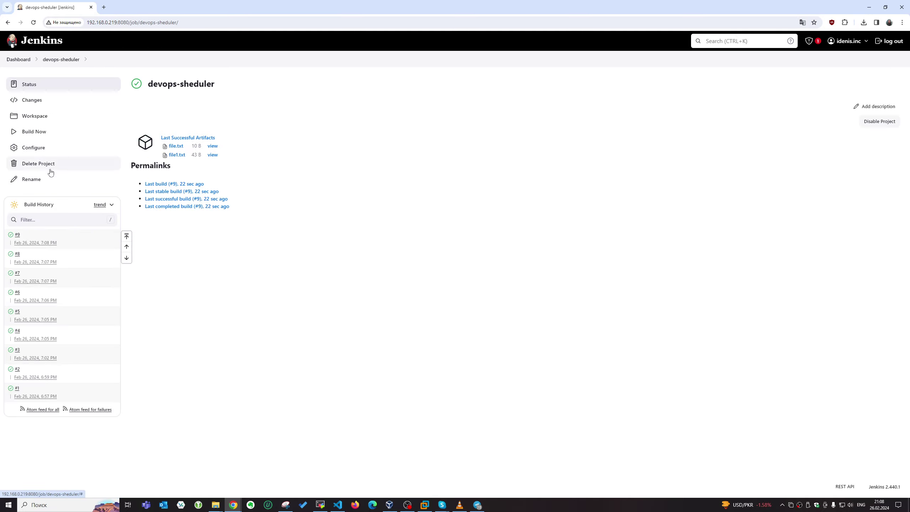
{"action": "left_click", "coordinate": [57, 150]}
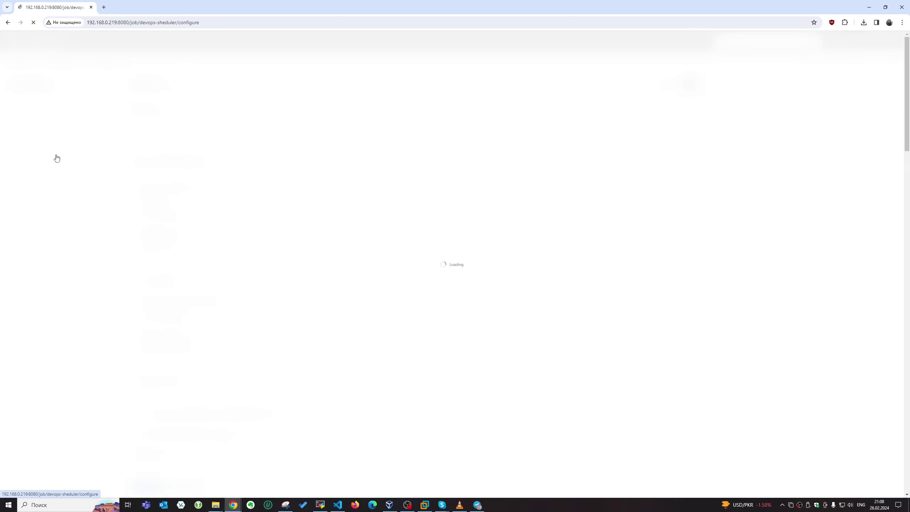
{"action": "scroll", "coordinate": [357, 296], "scroll_direction": "down", "scroll_amount": 15}
{"action": "left_click", "coordinate": [162, 380]}
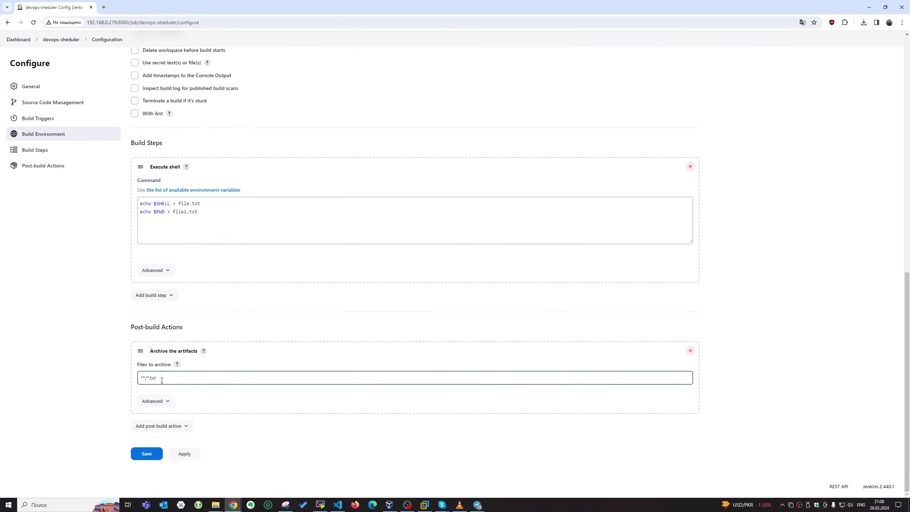
{"action": "left_click", "coordinate": [177, 364]}
{"action": "scroll", "coordinate": [215, 340], "scroll_direction": "down", "scroll_amount": 5}
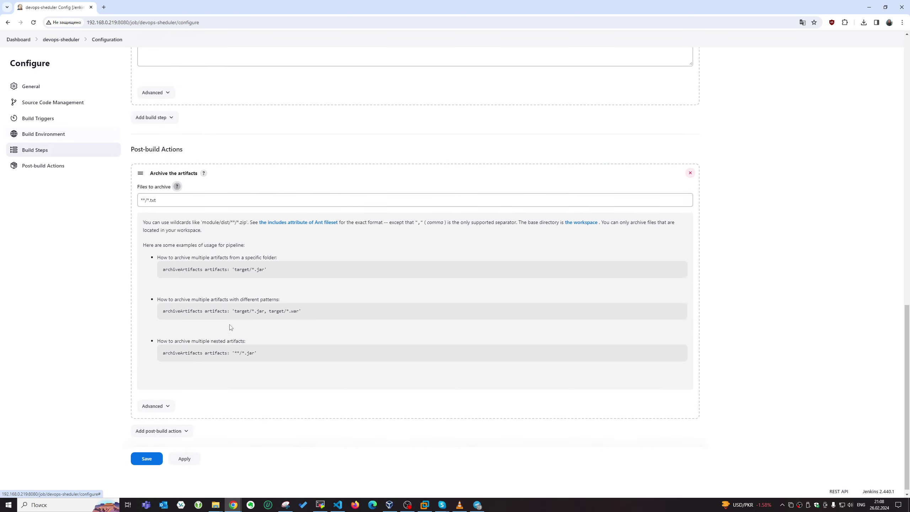
Show the help for the Archive the artifacts action and highlight the **/*.txt pattern in its example.
{"action": "left_click", "coordinate": [203, 173]}
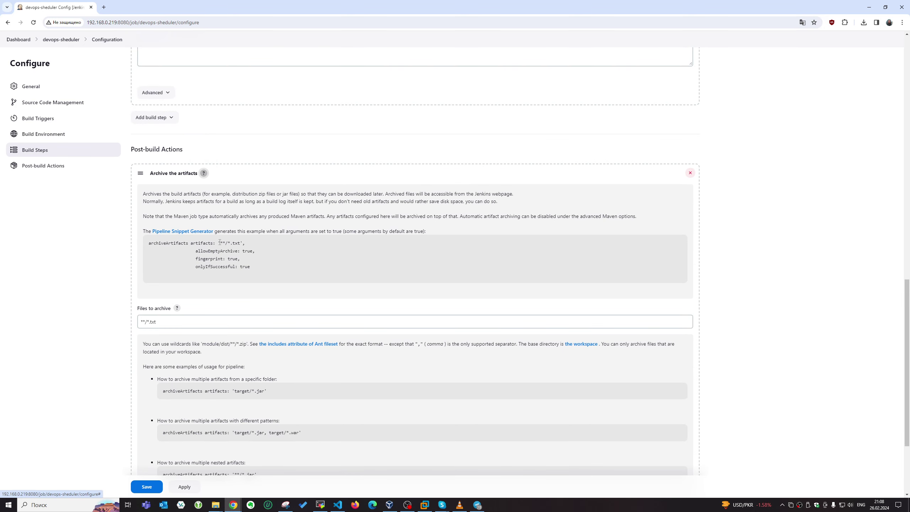
{"action": "left_click_drag", "start_coordinate": [219, 242], "coordinate": [242, 242]}
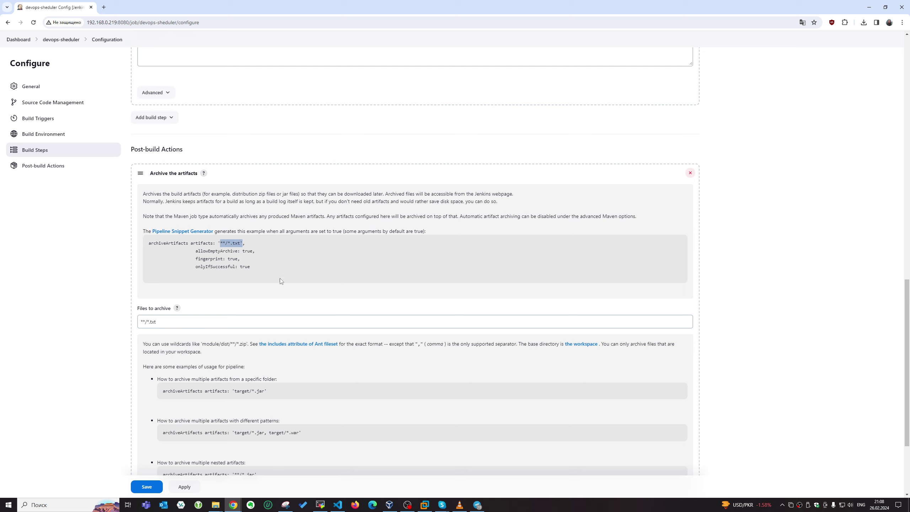
{"action": "left_click_drag", "start_coordinate": [199, 259], "coordinate": [243, 243]}
{"action": "scroll", "coordinate": [235, 298], "scroll_direction": "down", "scroll_amount": 2}
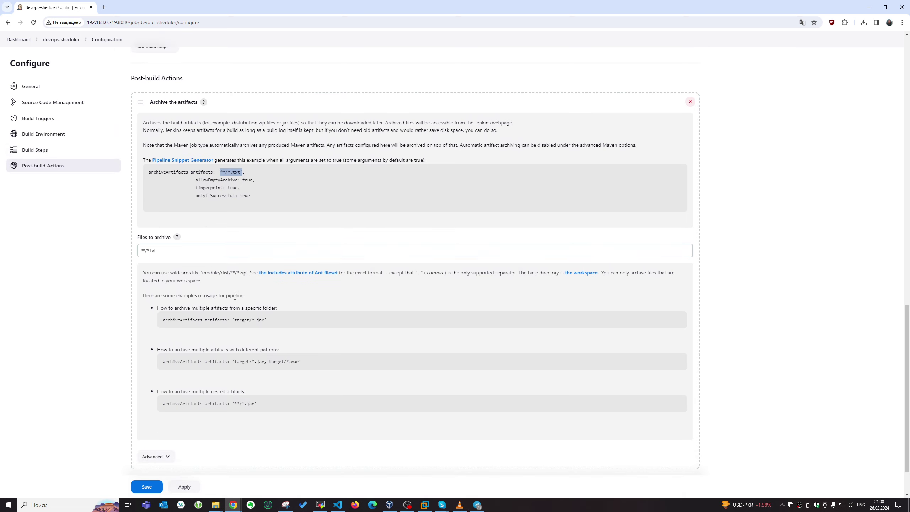
Add the line mkdir -p -v test_dir to the Execute shell command and save the job configuration.
{"action": "scroll", "coordinate": [235, 295], "scroll_direction": "up", "scroll_amount": 8}
{"action": "left_click", "coordinate": [207, 259]}
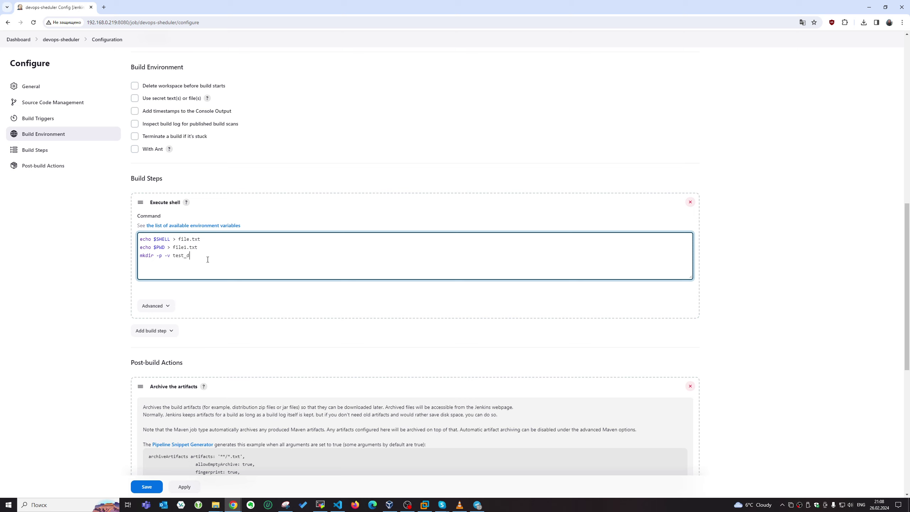
{"action": "scroll", "coordinate": [204, 248], "scroll_direction": "down", "scroll_amount": 10}
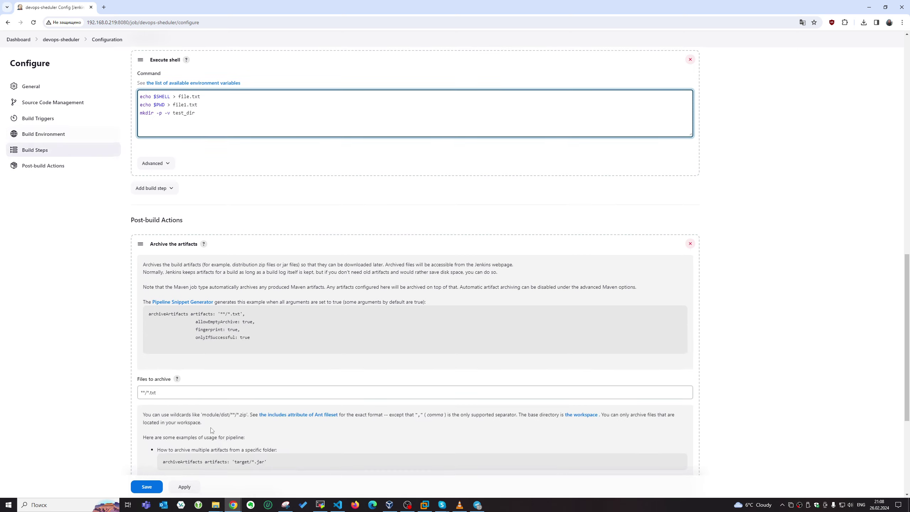
{"action": "left_click", "coordinate": [146, 486]}
Run another build of the job and check the console output and artifact list of build #10.
{"action": "left_click", "coordinate": [43, 132]}
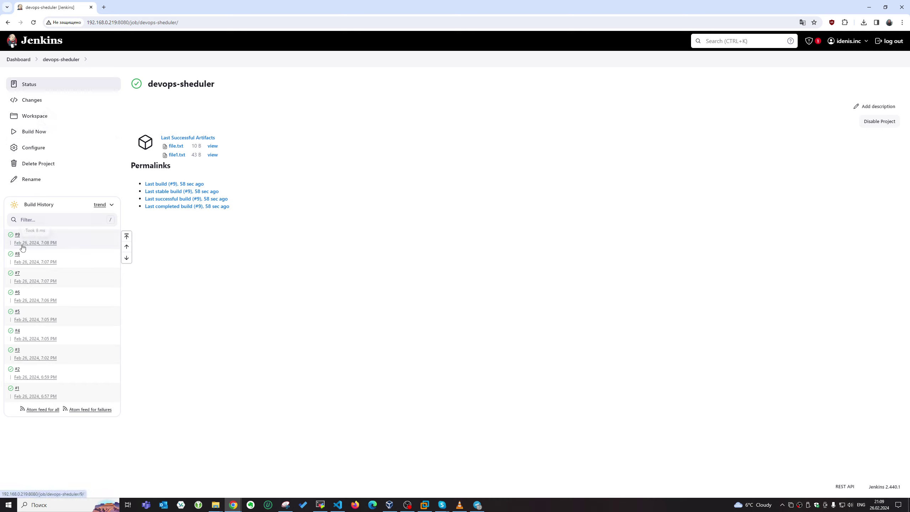
{"action": "left_click", "coordinate": [18, 235]}
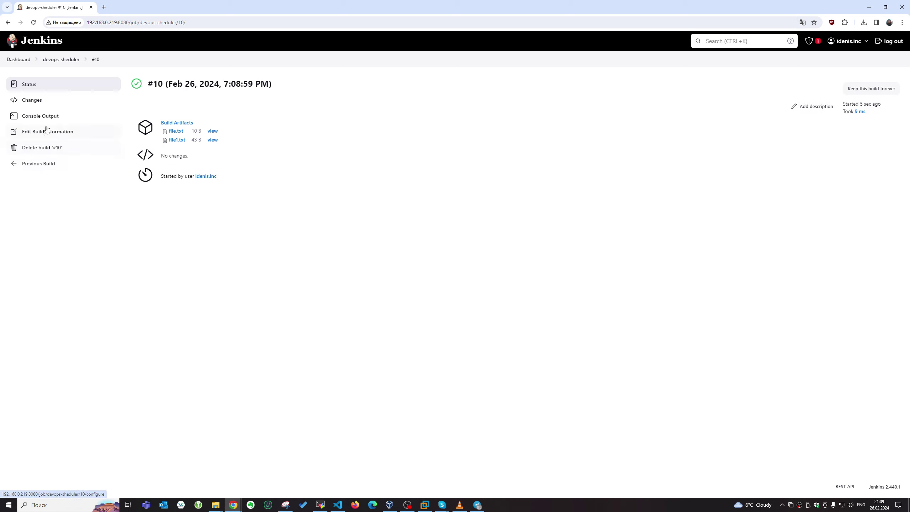
{"action": "left_click", "coordinate": [54, 117]}
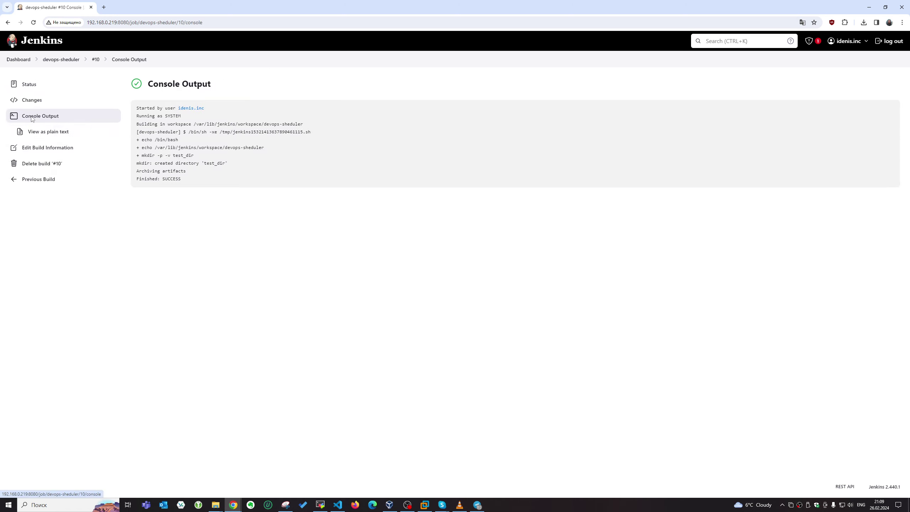
{"action": "left_click", "coordinate": [32, 85]}
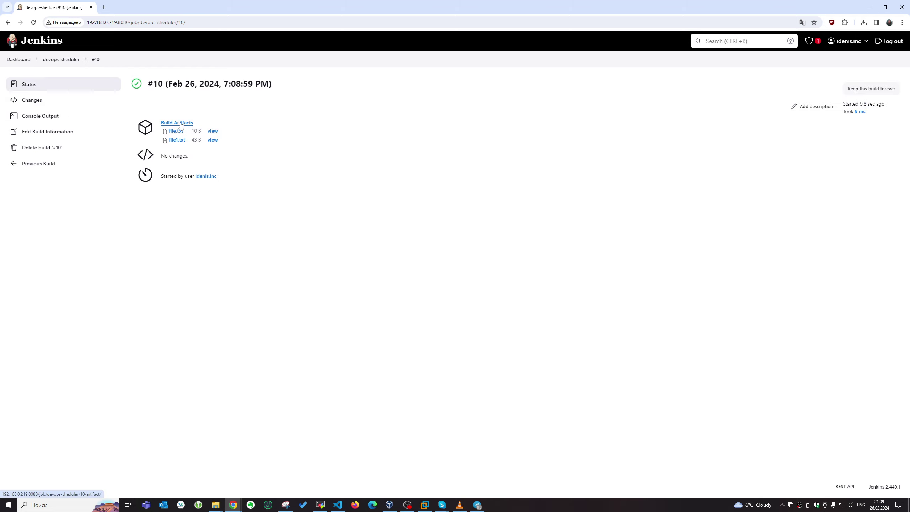
{"action": "left_click", "coordinate": [181, 124]}
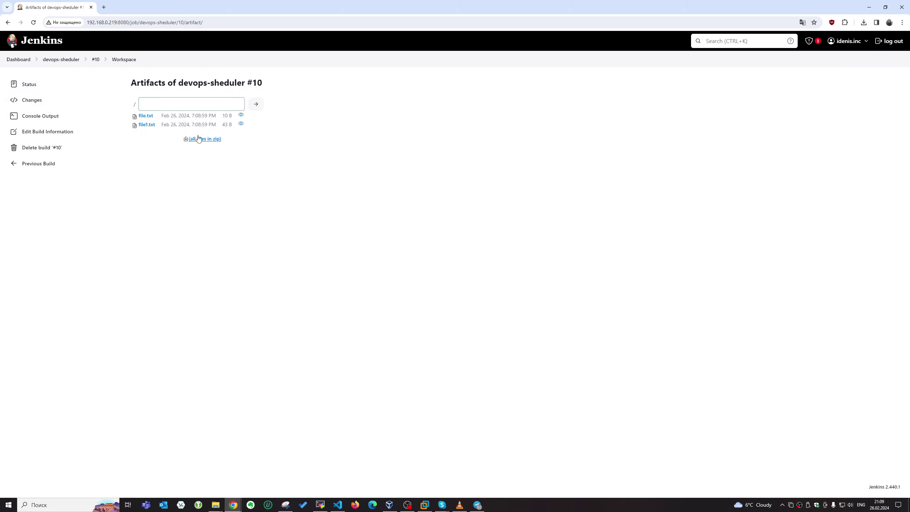
Reopen the devops-sheduler configuration, review the shell command and Files to archive pattern, and save the job again.
{"action": "left_click", "coordinate": [56, 59]}
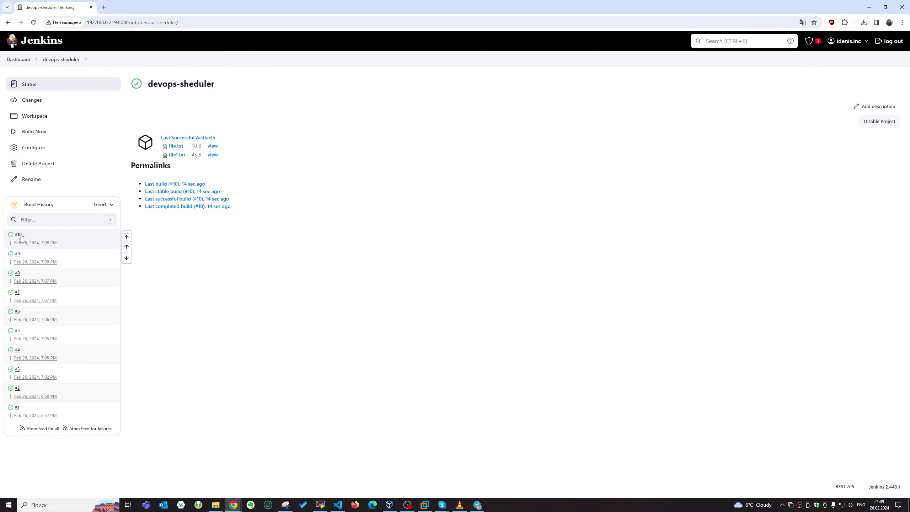
{"action": "left_click", "coordinate": [33, 147]}
{"action": "scroll", "coordinate": [275, 306], "scroll_direction": "down", "scroll_amount": 15}
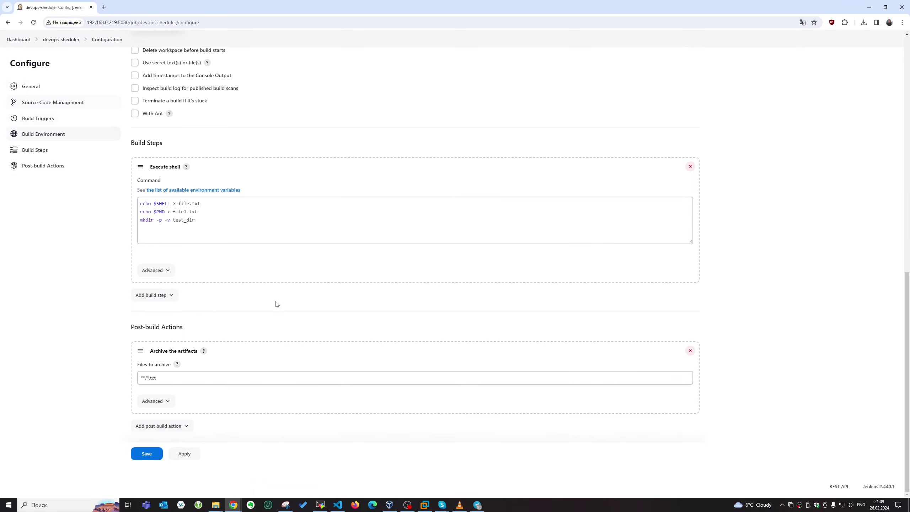
{"action": "left_click", "coordinate": [198, 239]}
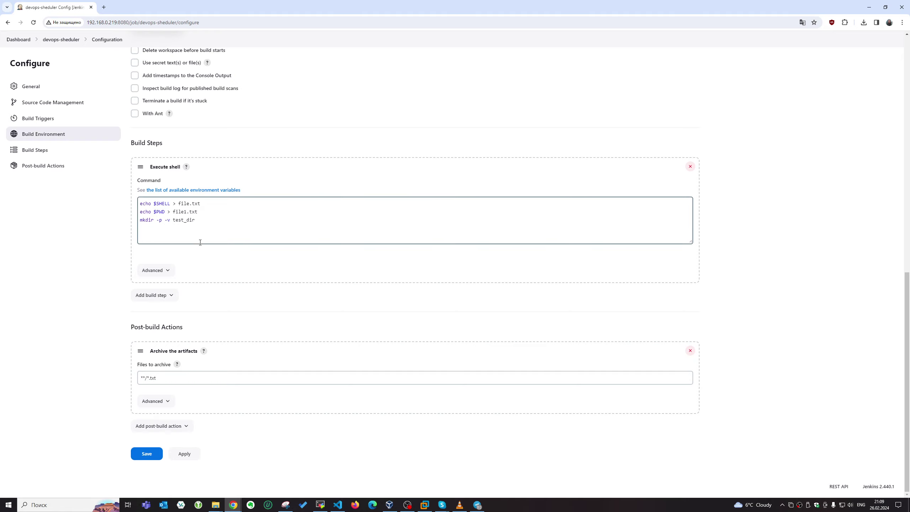
{"action": "left_click", "coordinate": [161, 379]}
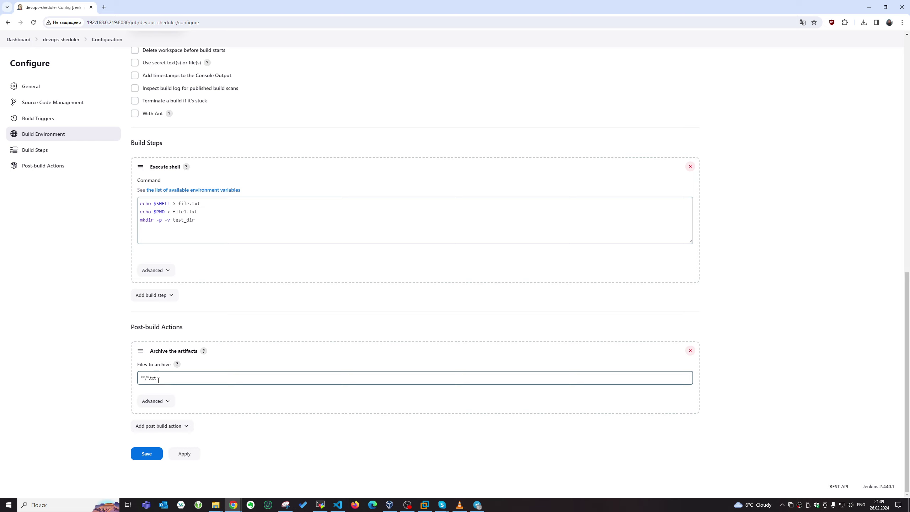
{"action": "left_click", "coordinate": [185, 454]}
{"action": "left_click", "coordinate": [146, 453]}
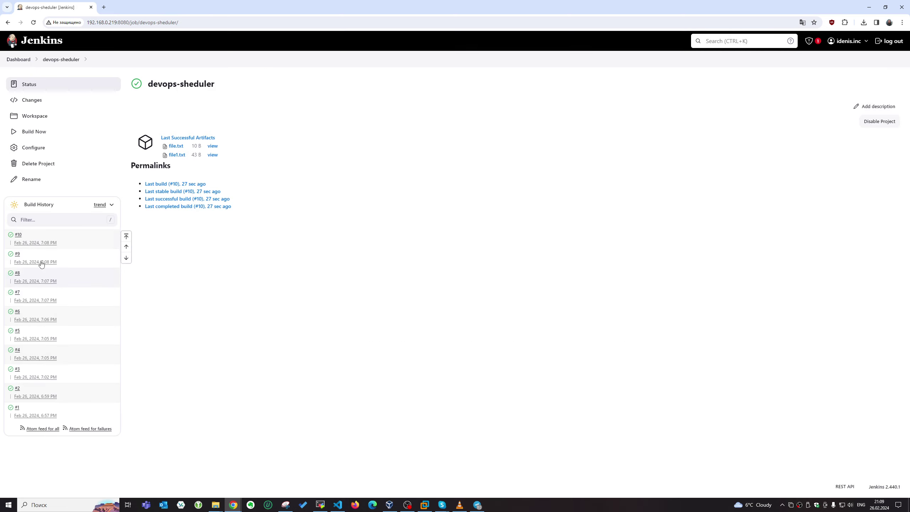
Run another build of the job and check the console output and artifact list of build #11.
{"action": "left_click", "coordinate": [41, 131]}
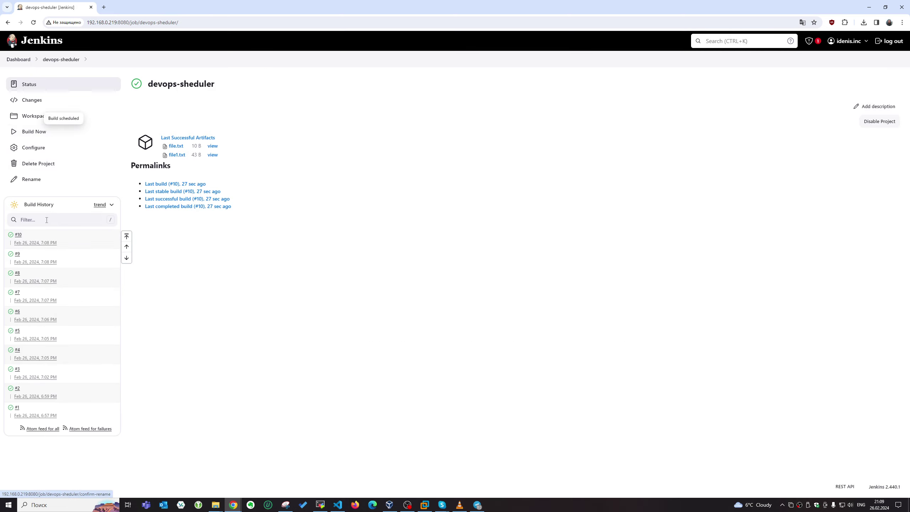
{"action": "left_click", "coordinate": [24, 234]}
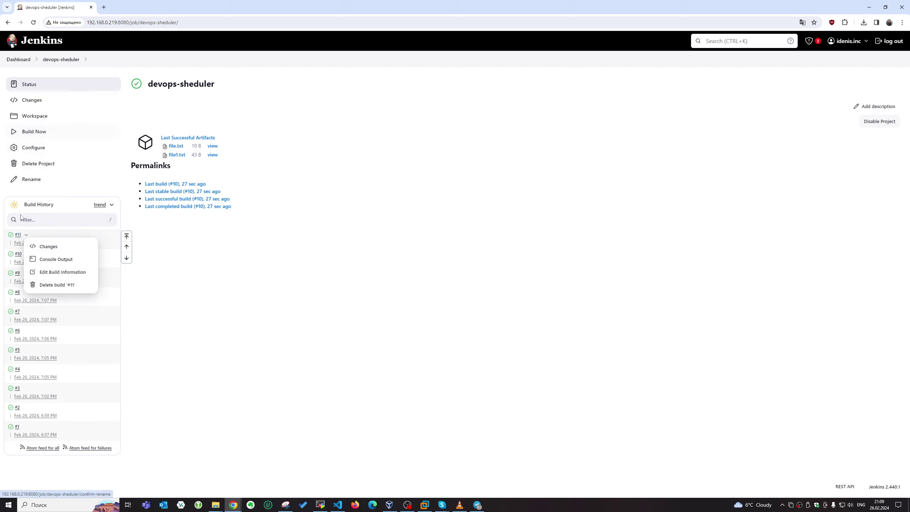
{"action": "left_click", "coordinate": [43, 259]}
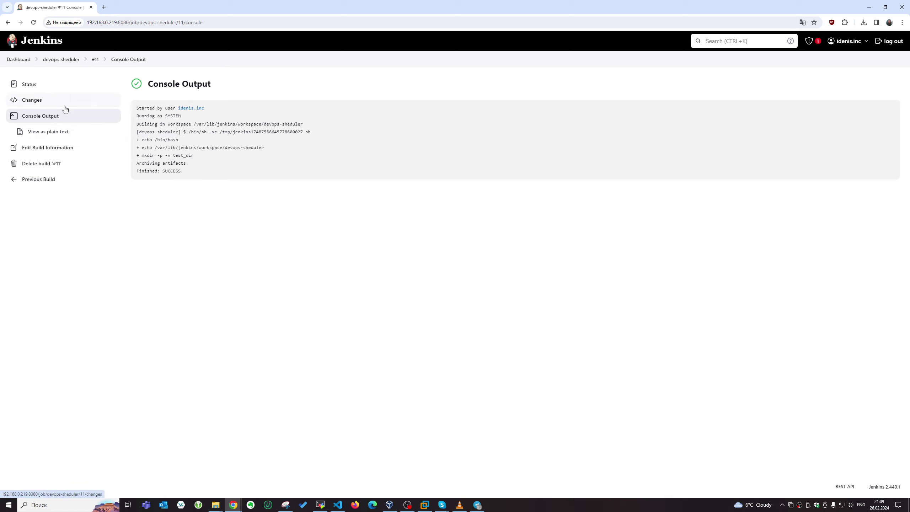
{"action": "left_click", "coordinate": [55, 84]}
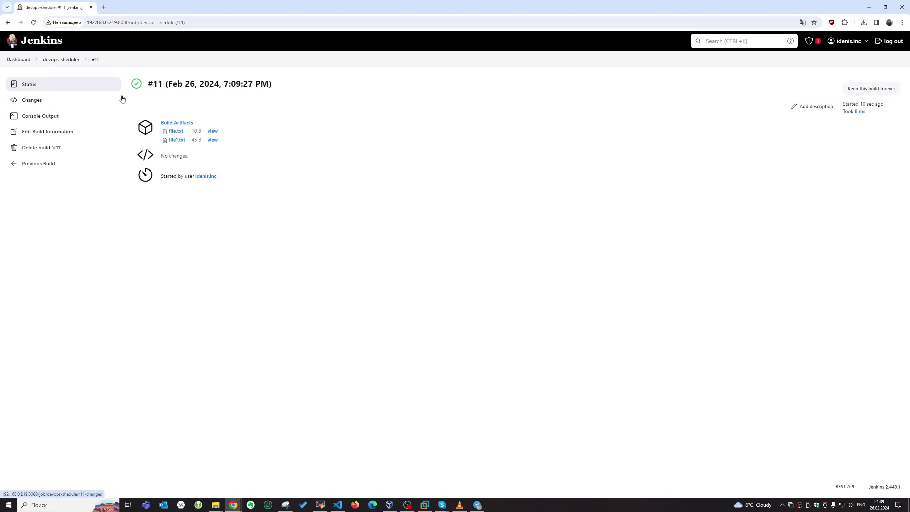
{"action": "left_click", "coordinate": [181, 125]}
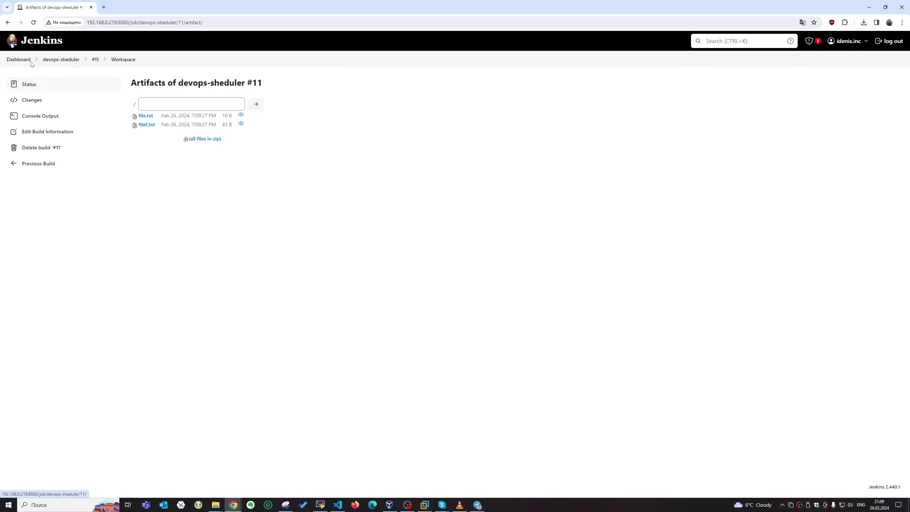
Reopen the devops-sheduler configuration, shorten the Files to archive pattern to **, and save the job.
{"action": "left_click", "coordinate": [68, 59]}
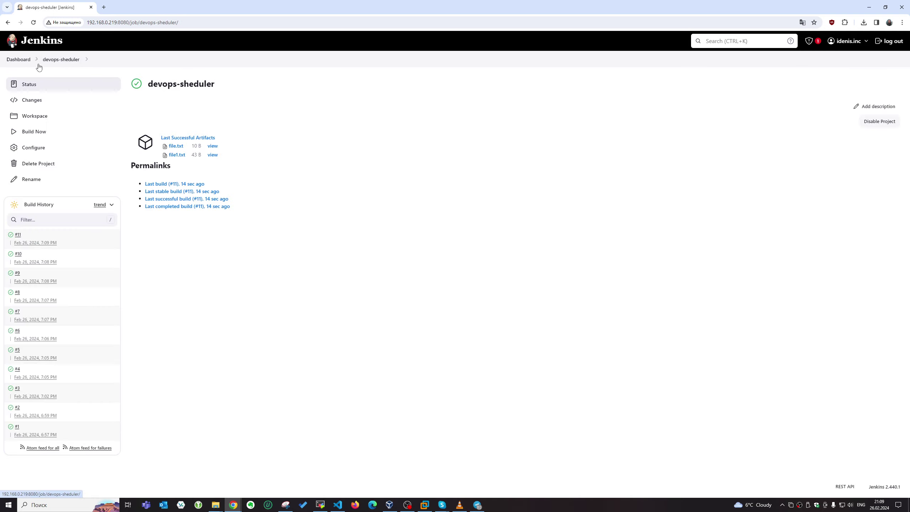
{"action": "left_click", "coordinate": [33, 147]}
{"action": "scroll", "coordinate": [225, 364], "scroll_direction": "down", "scroll_amount": 5}
{"action": "scroll", "coordinate": [225, 364], "scroll_direction": "down", "scroll_amount": 6}
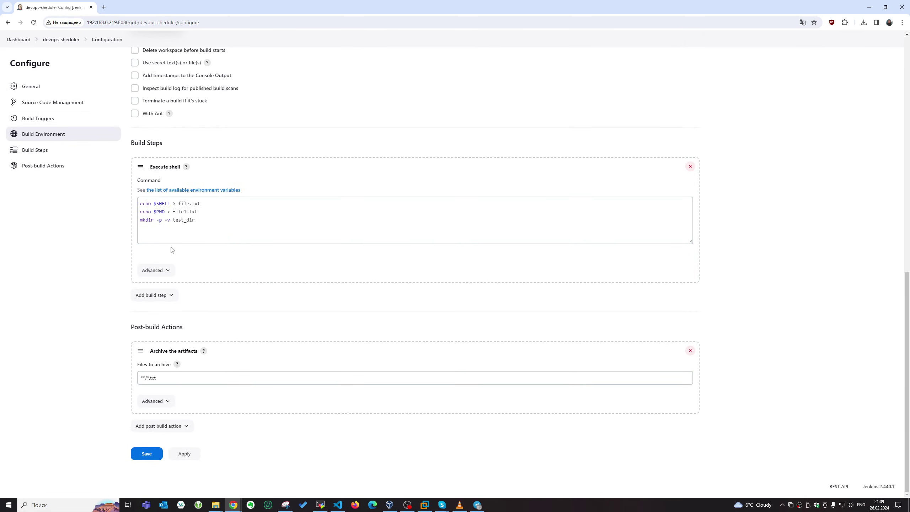
{"action": "left_click_drag", "start_coordinate": [160, 374], "coordinate": [143, 380]}
{"action": "key", "text": "BackSpace"}
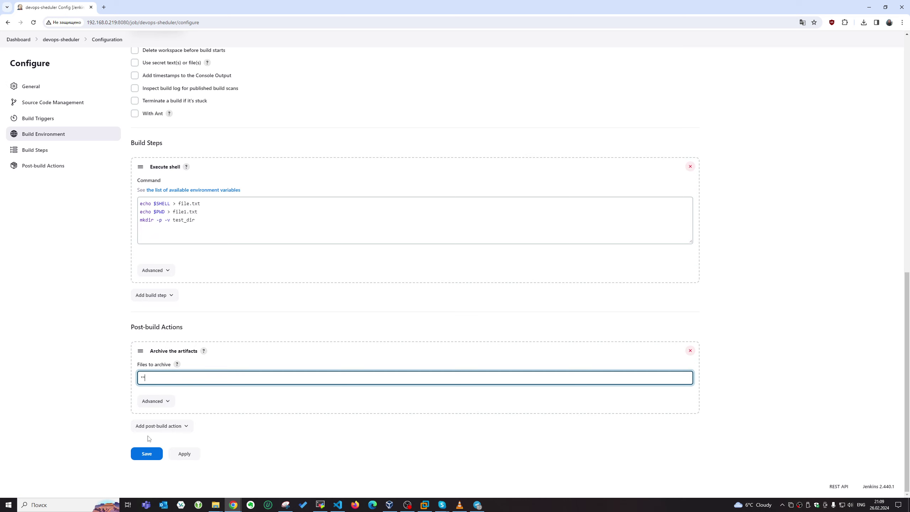
{"action": "left_click", "coordinate": [146, 453]}
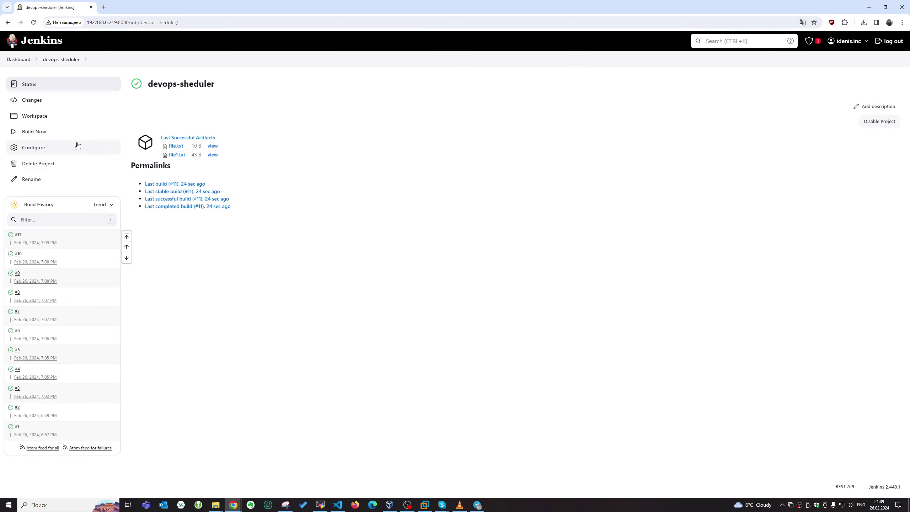
Run another build, check the console output and artifact list of build #12, and return to its status page.
{"action": "left_click", "coordinate": [35, 132]}
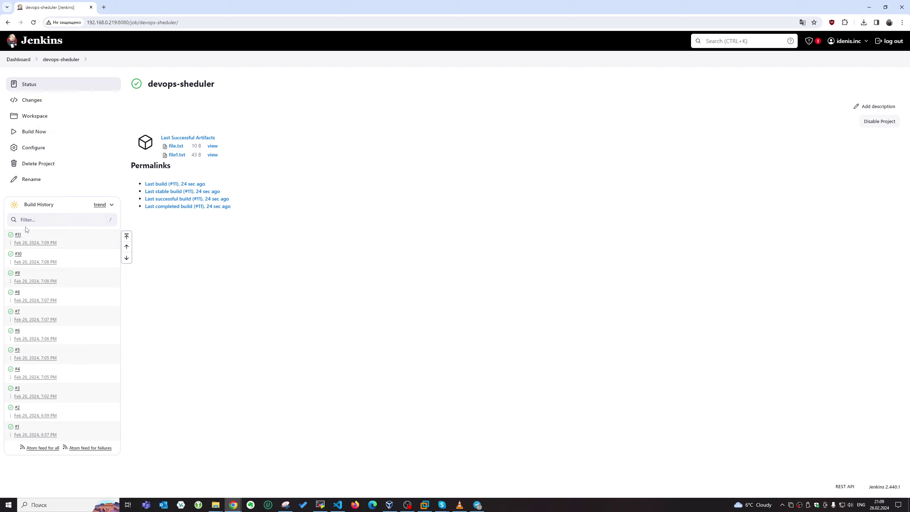
{"action": "left_click", "coordinate": [17, 235]}
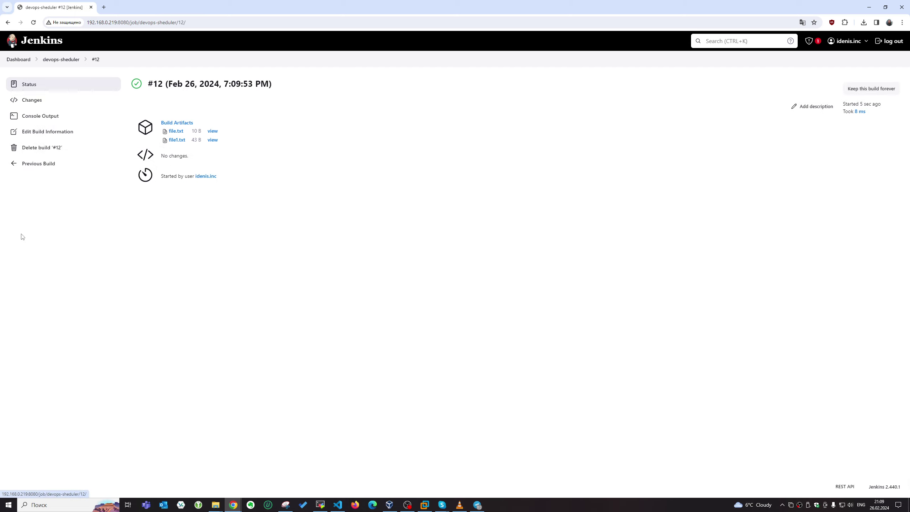
{"action": "left_click", "coordinate": [33, 117]}
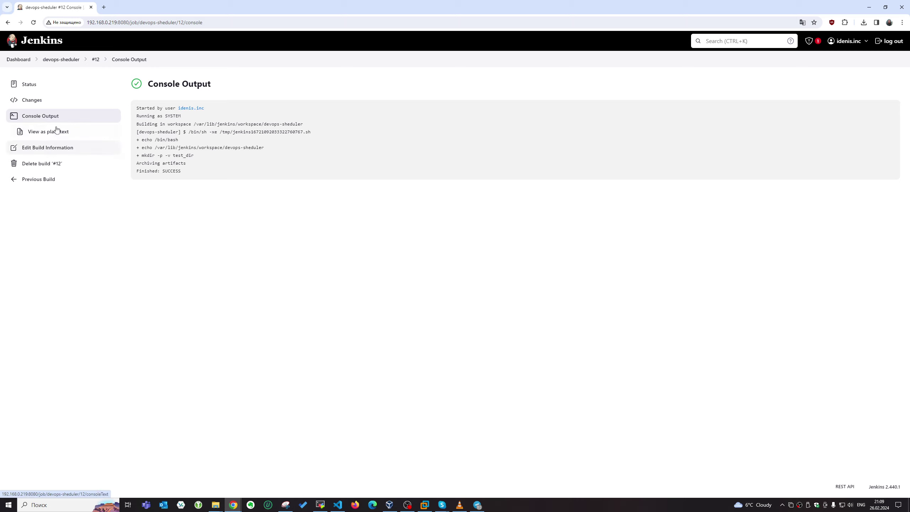
{"action": "left_click", "coordinate": [34, 89]}
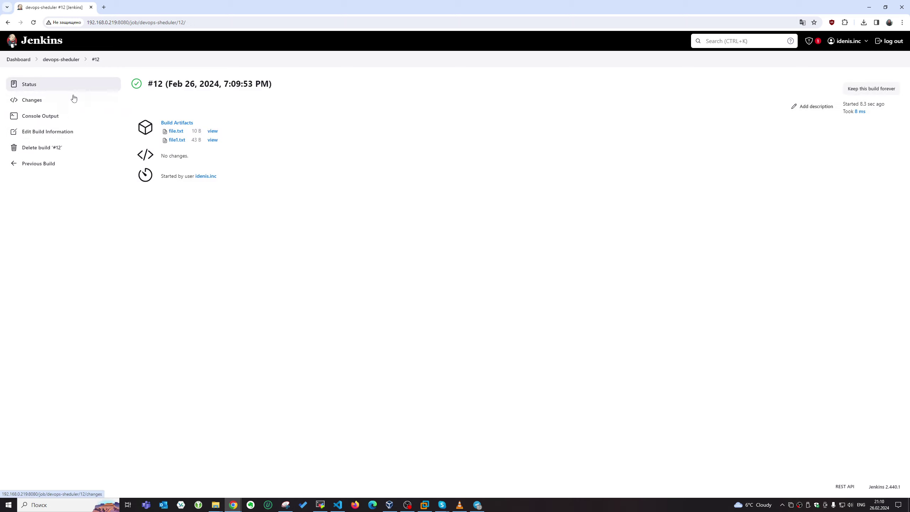
{"action": "left_click", "coordinate": [184, 125]}
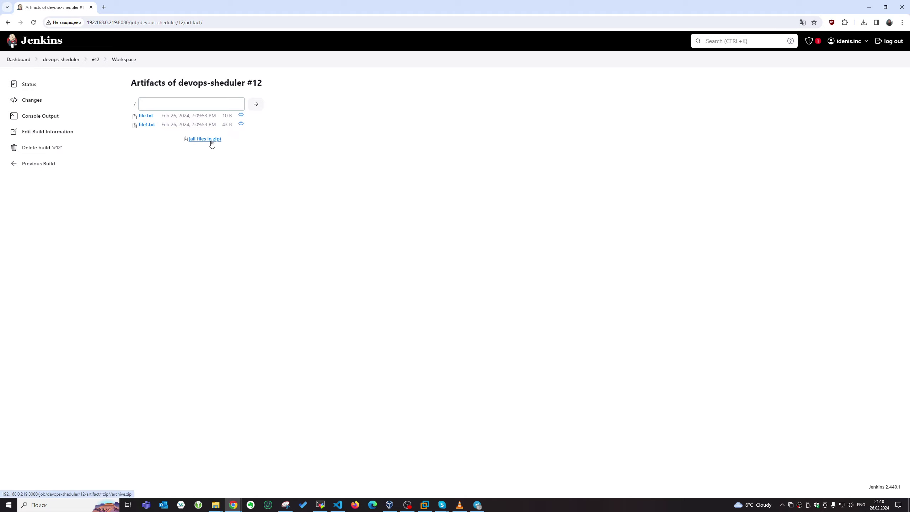
{"action": "left_click", "coordinate": [29, 85]}
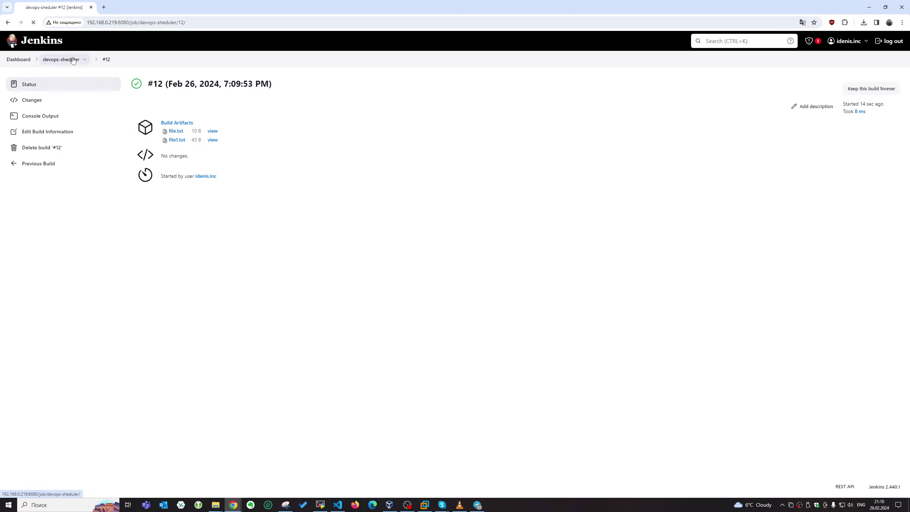
Reopen the devops-sheduler configuration, set the Files to archive pattern to file1.txt, and save the job.
{"action": "left_click", "coordinate": [58, 60]}
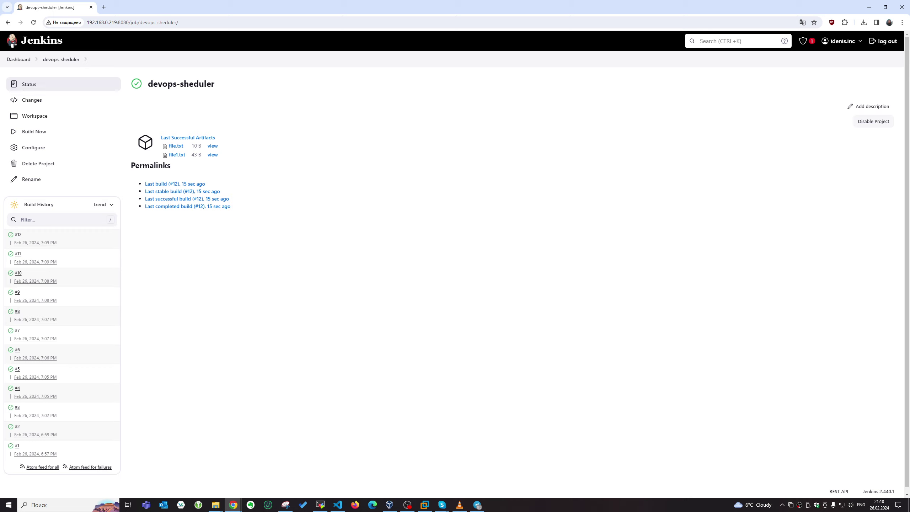
{"action": "left_click", "coordinate": [408, 505]}
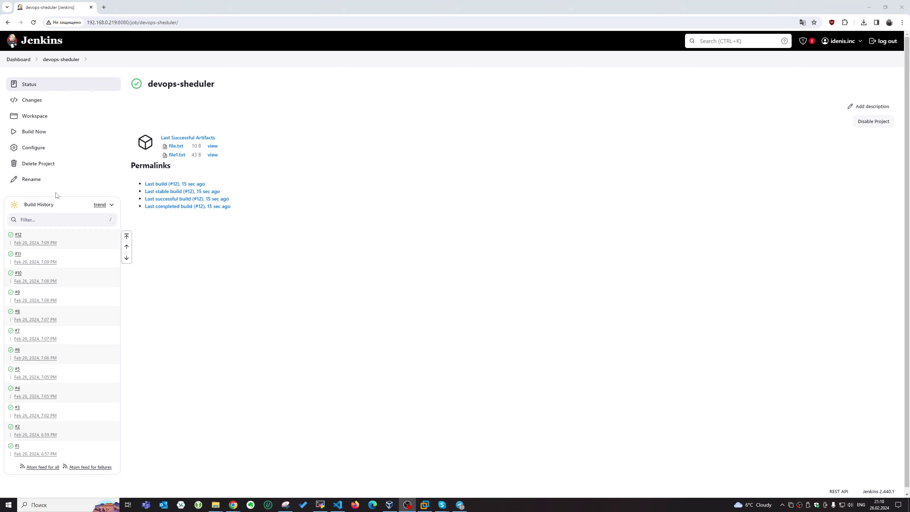
{"action": "left_click", "coordinate": [33, 147]}
{"action": "scroll", "coordinate": [204, 339], "scroll_direction": "down", "scroll_amount": 10}
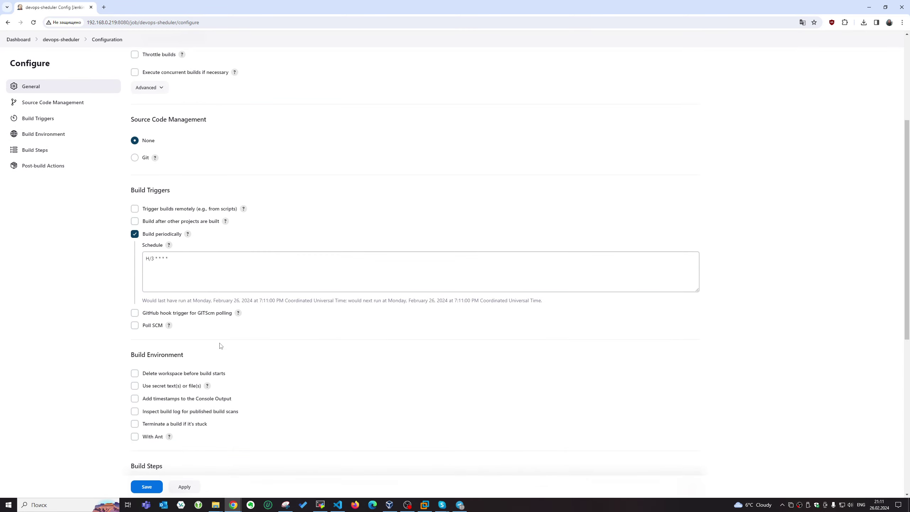
{"action": "left_click_drag", "start_coordinate": [201, 321], "coordinate": [176, 320]}
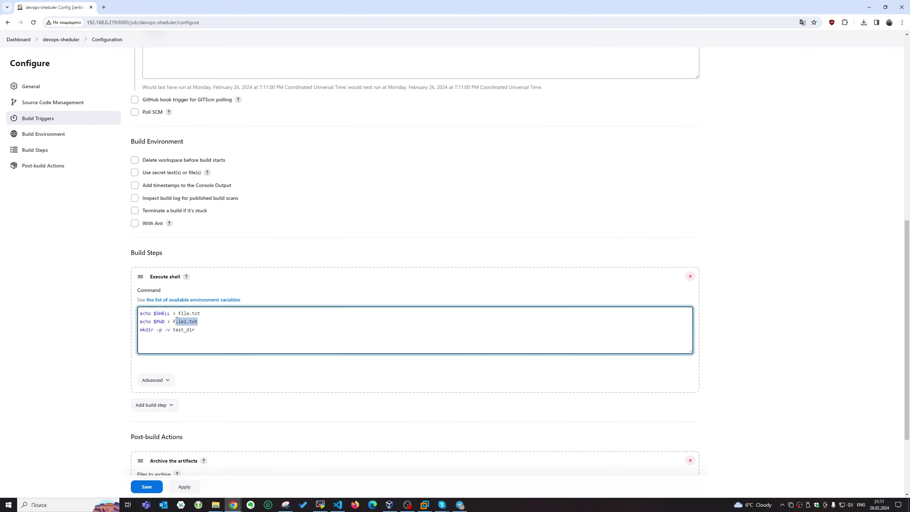
{"action": "triple_click", "coordinate": [203, 379]}
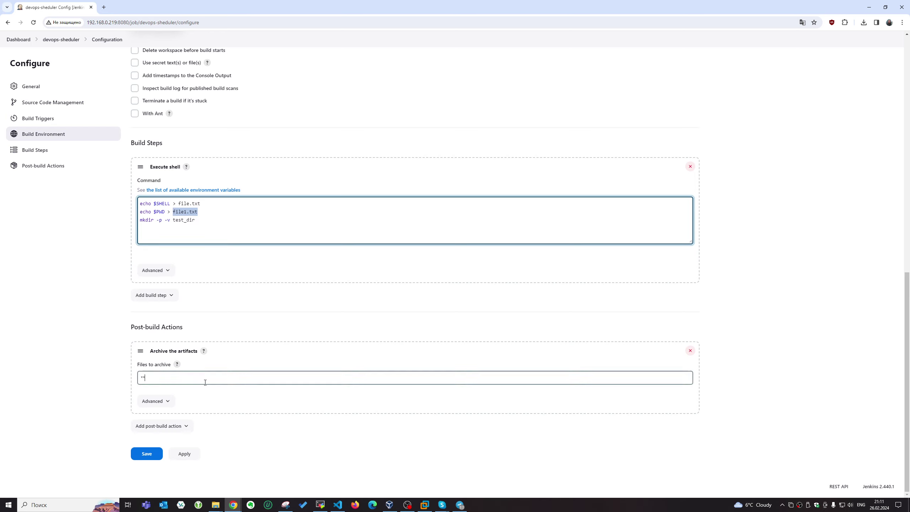
{"action": "type", "text": "file1.txt"}
{"action": "left_click", "coordinate": [145, 454]}
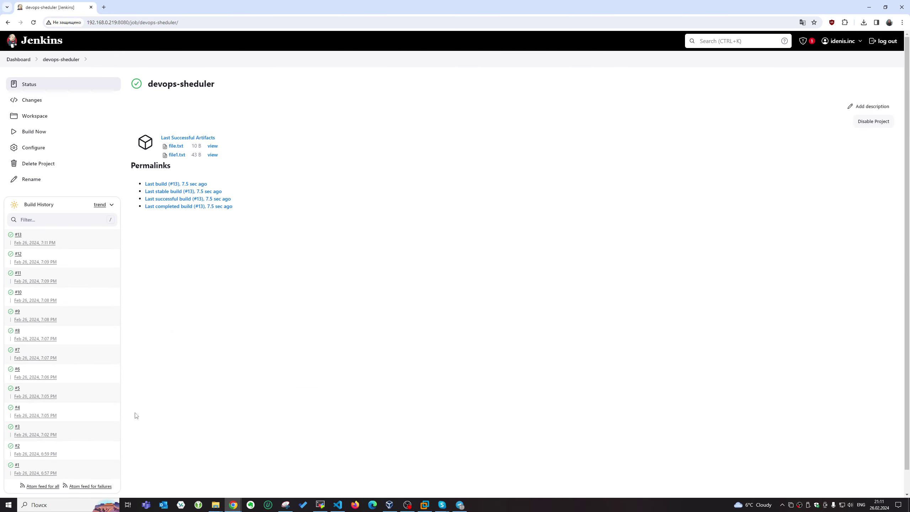
Run another build of the job and check the artifact list and console output of build #14.
{"action": "left_click", "coordinate": [56, 138]}
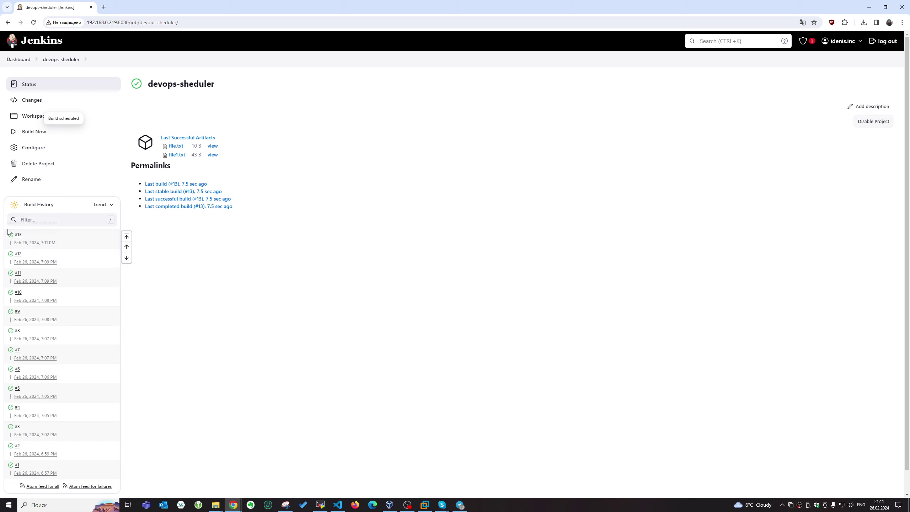
{"action": "left_click", "coordinate": [18, 234]}
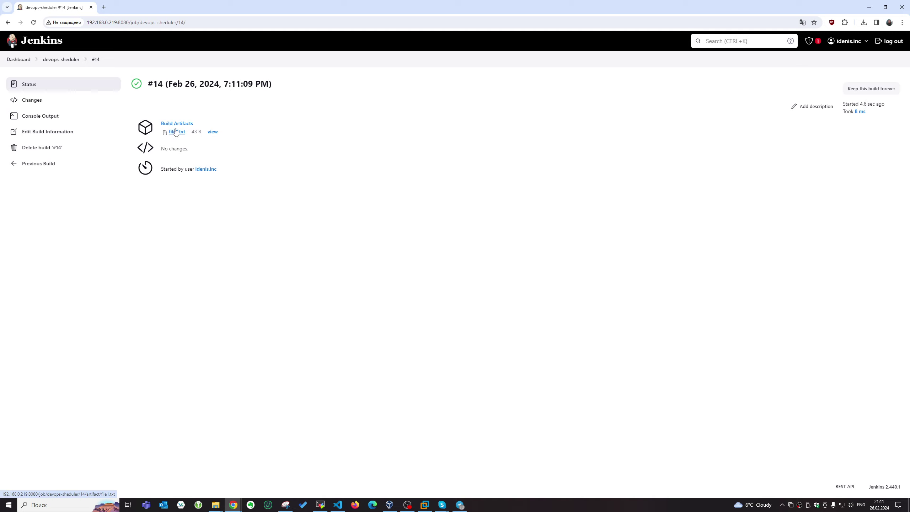
{"action": "left_click", "coordinate": [163, 123]}
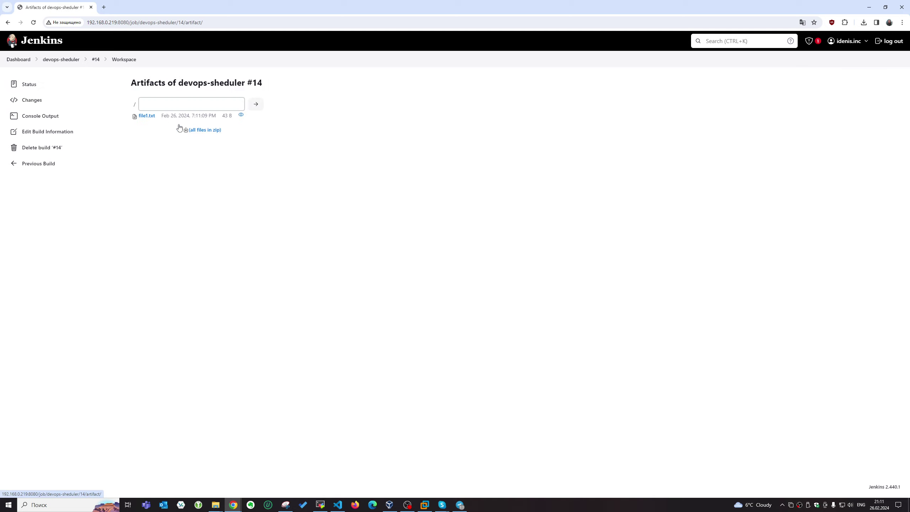
{"action": "left_click", "coordinate": [40, 114]}
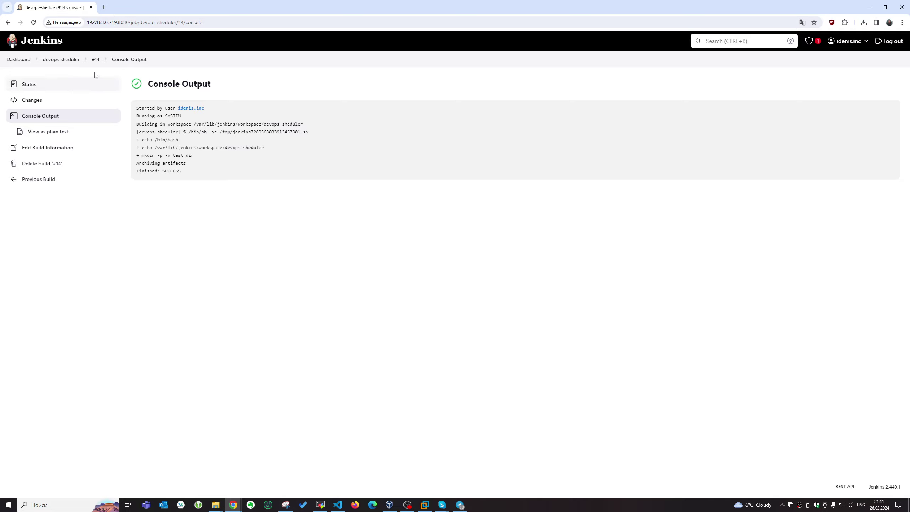
Reopen the devops-sheduler configuration, add the line ls -lht to the end of the shell command, and save the job.
{"action": "left_click", "coordinate": [72, 60]}
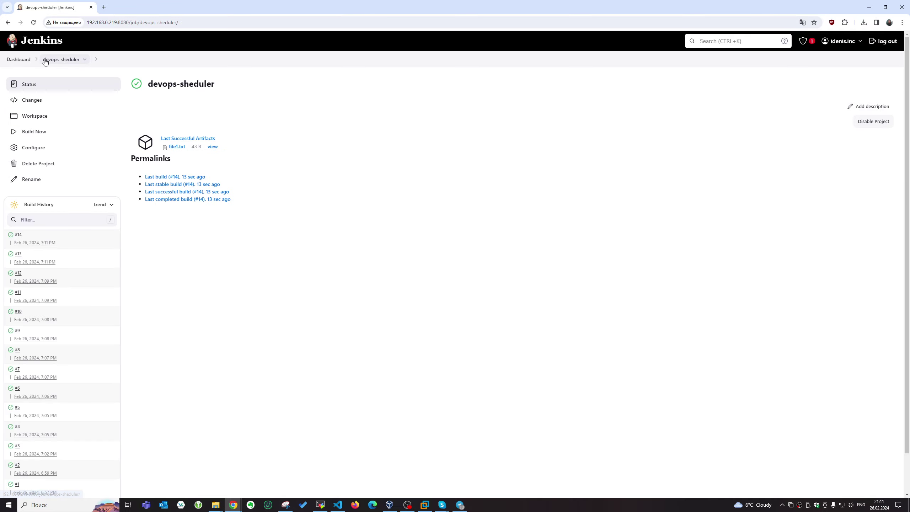
{"action": "left_click", "coordinate": [32, 146]}
{"action": "scroll", "coordinate": [244, 244], "scroll_direction": "down", "scroll_amount": 5}
{"action": "left_click", "coordinate": [203, 274]}
{"action": "scroll", "coordinate": [203, 274], "scroll_direction": "down", "scroll_amount": 8}
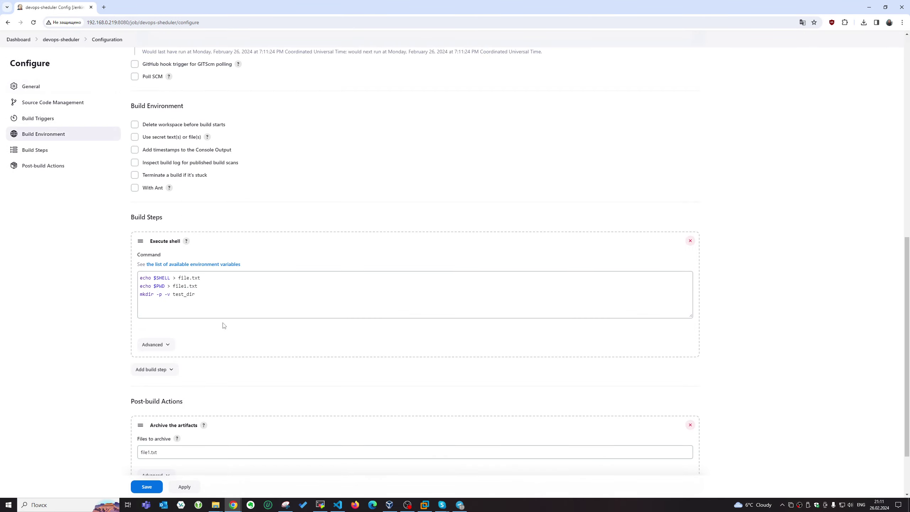
{"action": "left_click", "coordinate": [199, 237]}
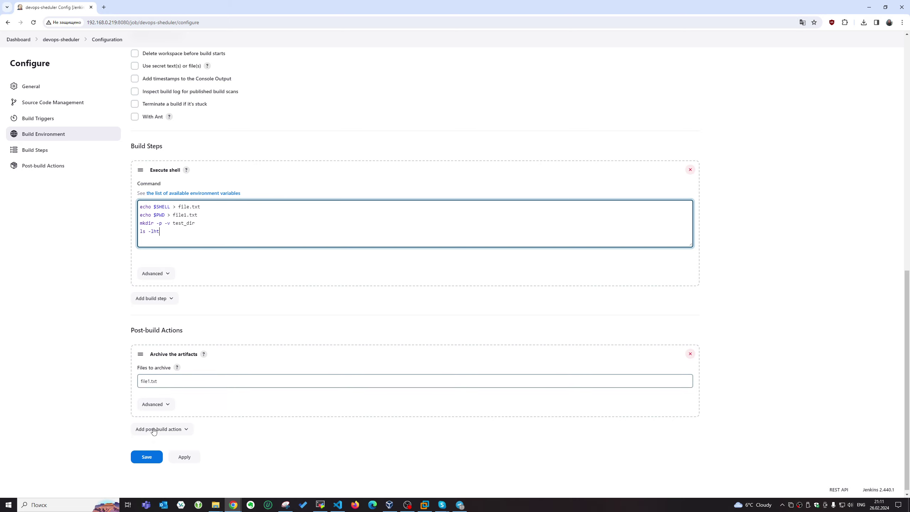
{"action": "left_click", "coordinate": [148, 456]}
Run another build of the job and check the console output of build #15.
{"action": "left_click", "coordinate": [29, 135]}
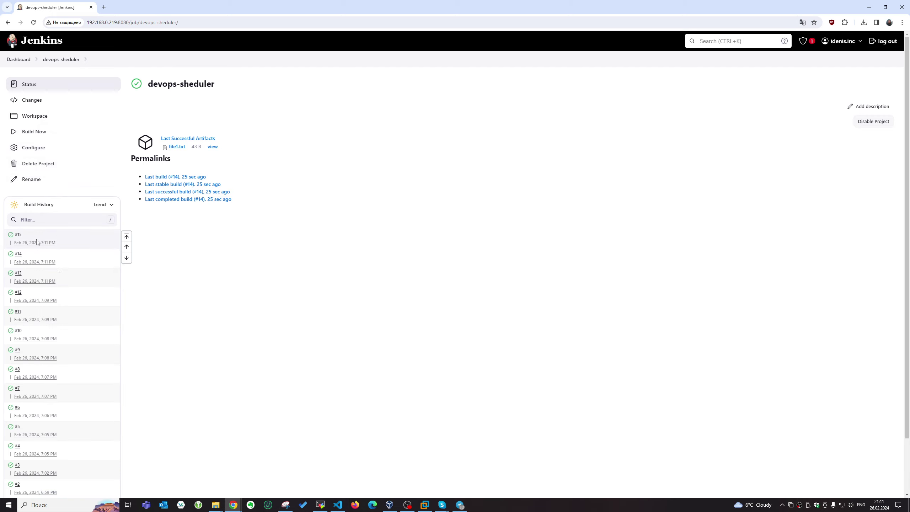
{"action": "left_click", "coordinate": [18, 236]}
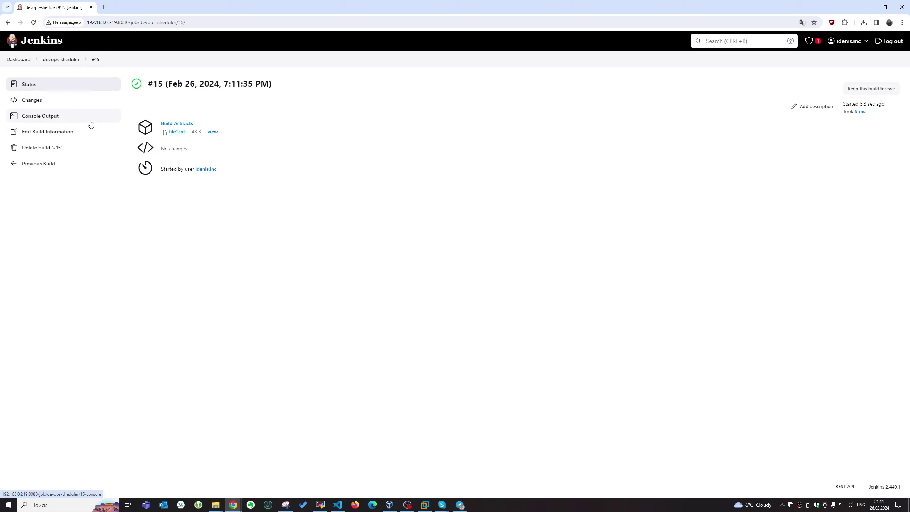
{"action": "left_click", "coordinate": [49, 118]}
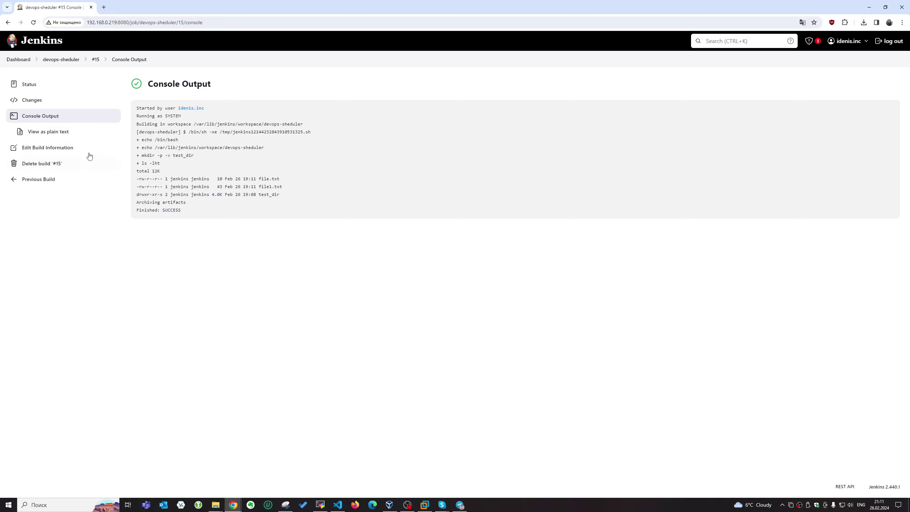
Reopen the devops-sheduler configuration, replace the Files to archive pattern with test_dir/*.txt, and try to save the job.
{"action": "left_click", "coordinate": [72, 60]}
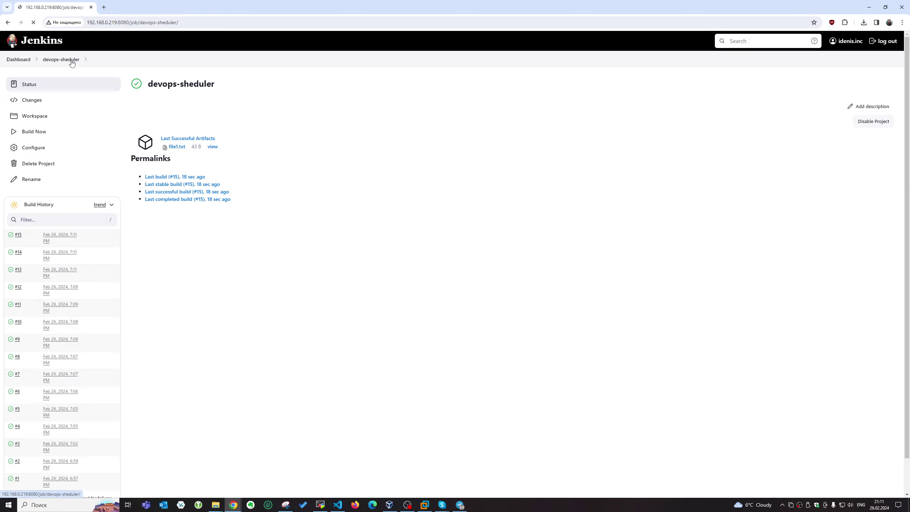
{"action": "left_click", "coordinate": [35, 147]}
{"action": "scroll", "coordinate": [238, 318], "scroll_direction": "down", "scroll_amount": 15}
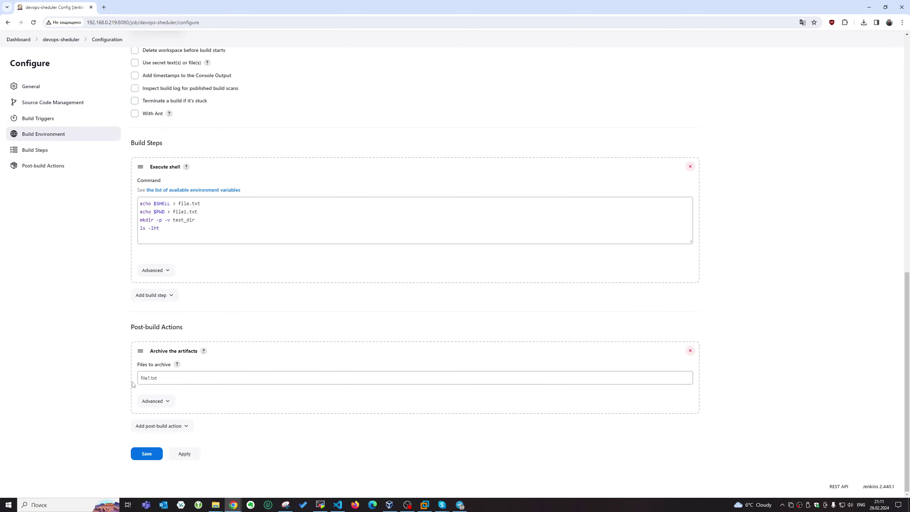
{"action": "left_click_drag", "start_coordinate": [172, 222], "coordinate": [194, 220]}
{"action": "key", "text": "ctrl+c"}
{"action": "left_click", "coordinate": [184, 378]}
{"action": "left_click_drag", "start_coordinate": [168, 378], "coordinate": [135, 380]}
{"action": "key", "text": "ctrl+v"}
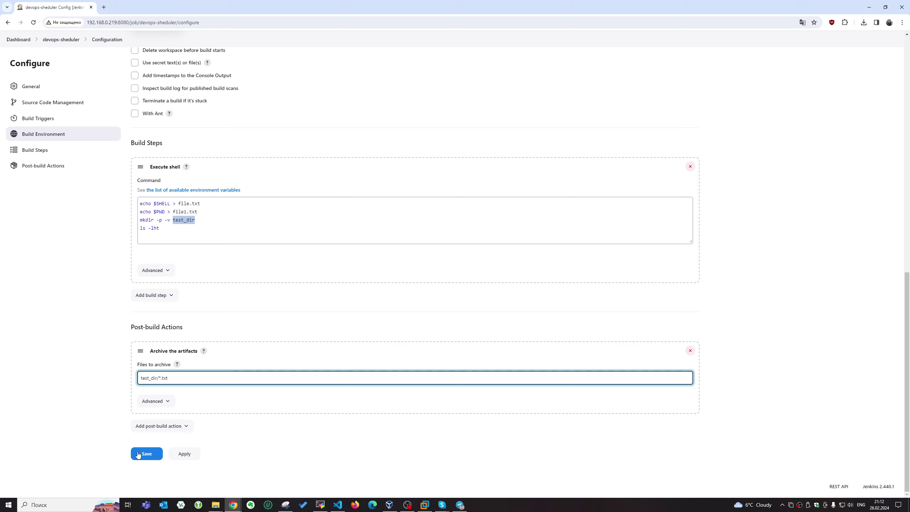
{"action": "left_click", "coordinate": [148, 457]}
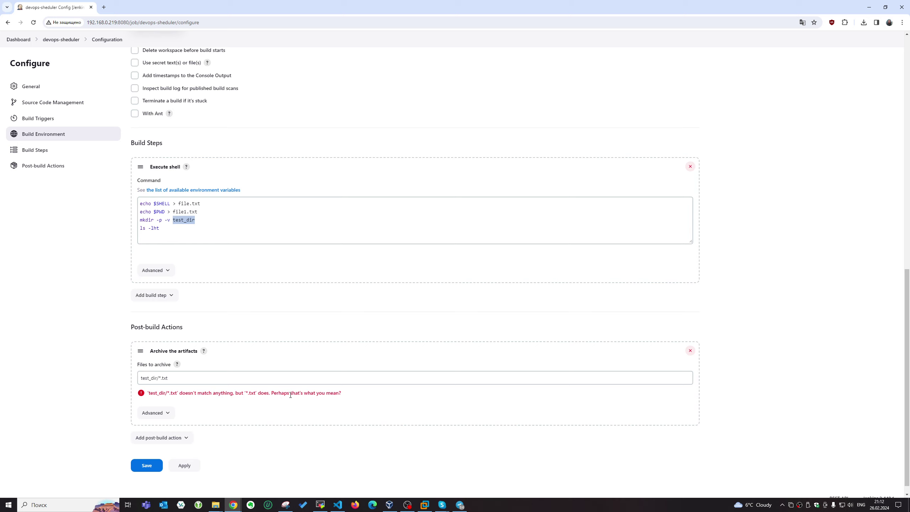
Try the pattern /test_dir/*.txt for Files to archive and remove the leading slash again.
{"action": "left_click", "coordinate": [142, 378]}
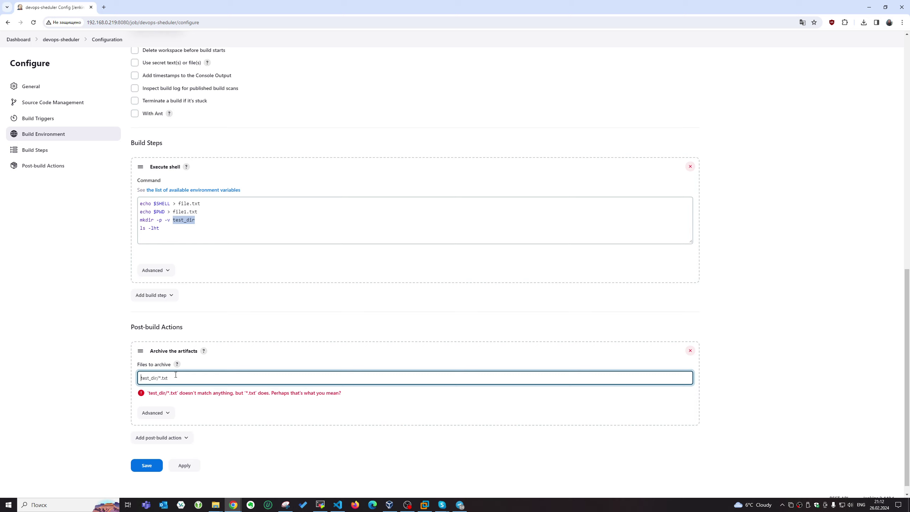
{"action": "type", "text": "/"}
{"action": "left_click", "coordinate": [839, 380]}
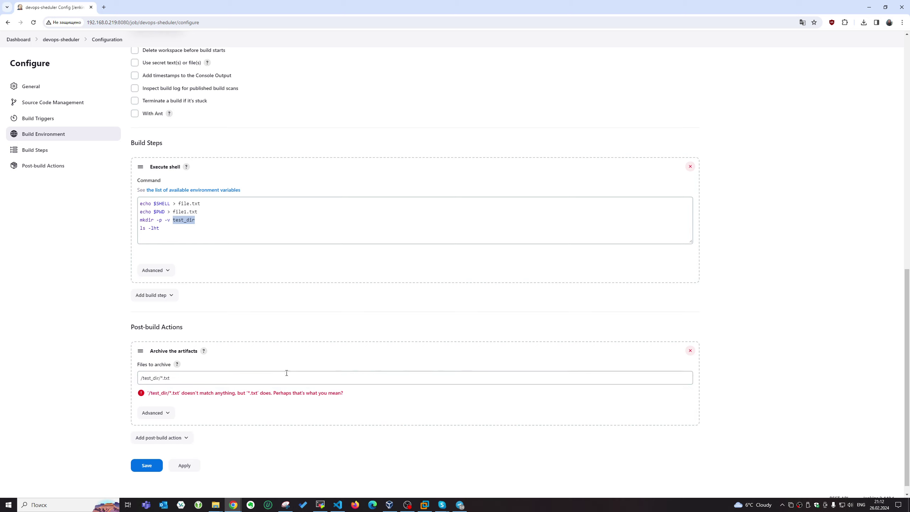
{"action": "left_click", "coordinate": [140, 378]}
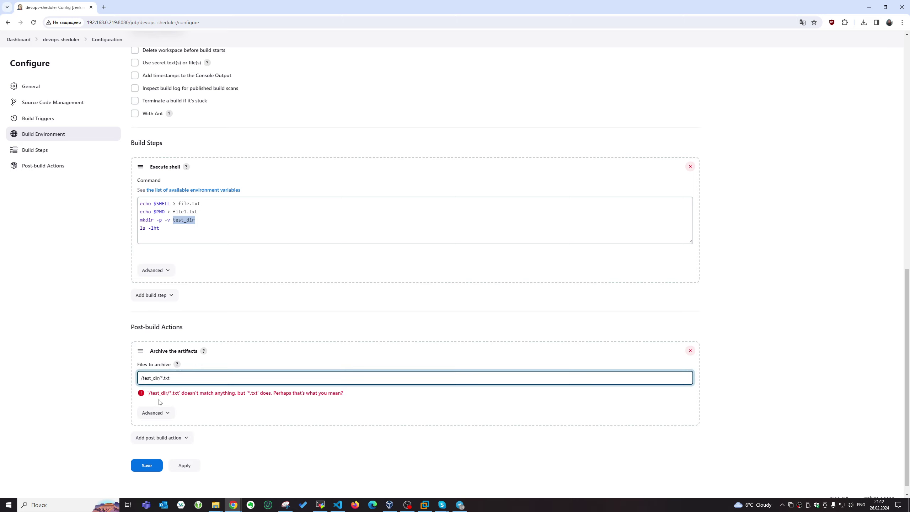
{"action": "key", "text": "BackSpace"}
Consult the help examples for Files to archive, set the pattern to **/*.txt, and save the job.
{"action": "left_click", "coordinate": [177, 364]}
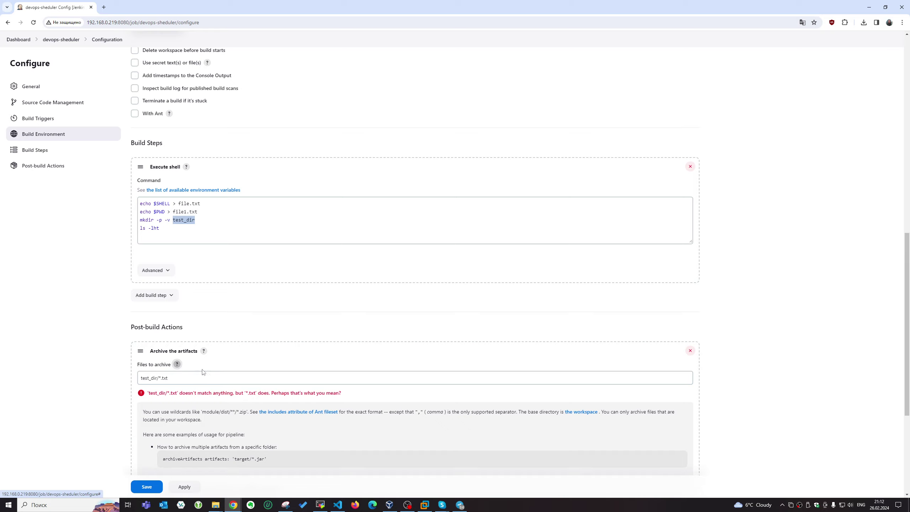
{"action": "scroll", "coordinate": [224, 383], "scroll_direction": "down", "scroll_amount": 3}
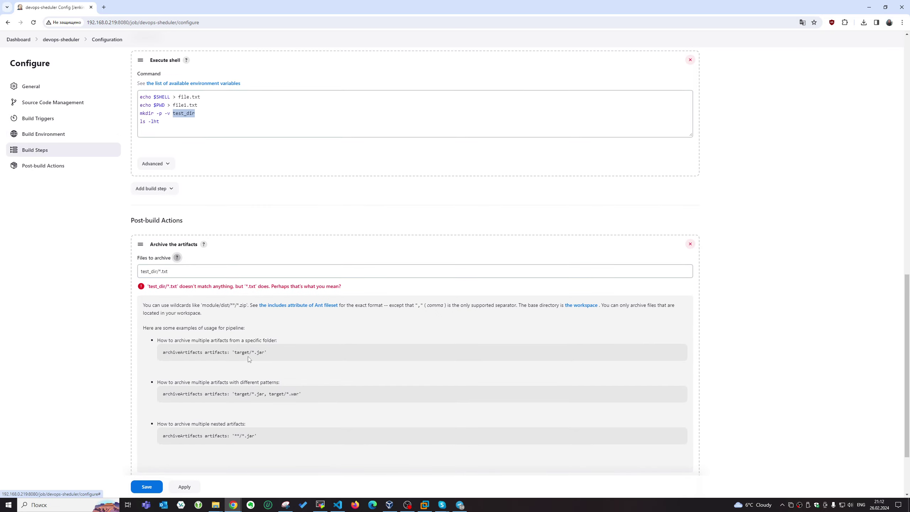
{"action": "scroll", "coordinate": [260, 418], "scroll_direction": "down", "scroll_amount": 1}
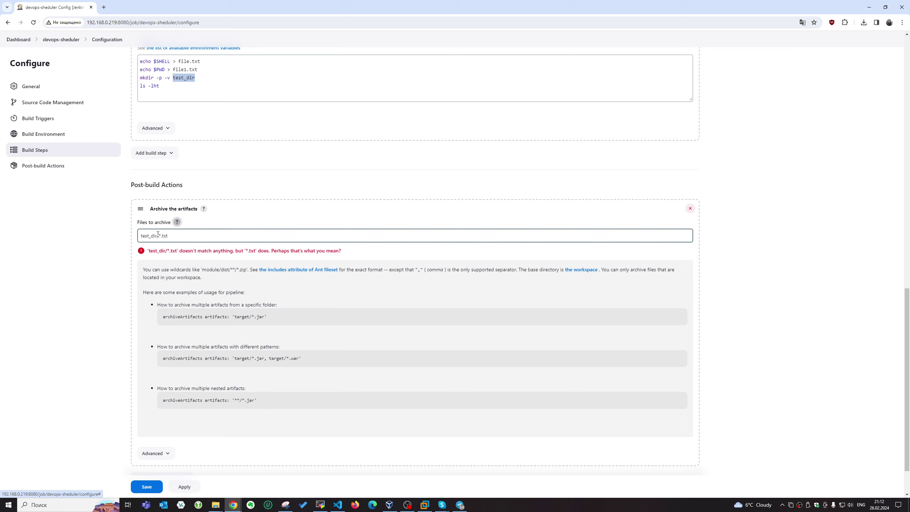
{"action": "left_click_drag", "start_coordinate": [157, 236], "coordinate": [107, 237]}
{"action": "type", "text": "**"}
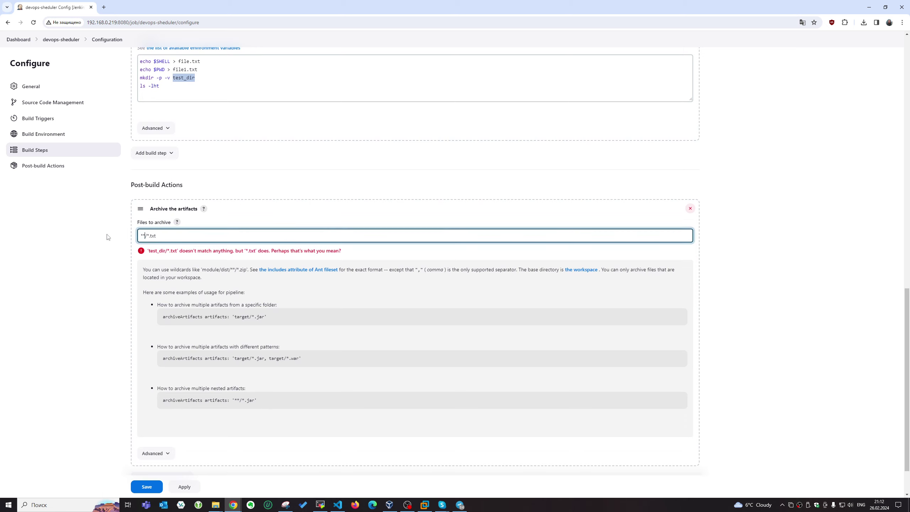
{"action": "left_click", "coordinate": [72, 370]}
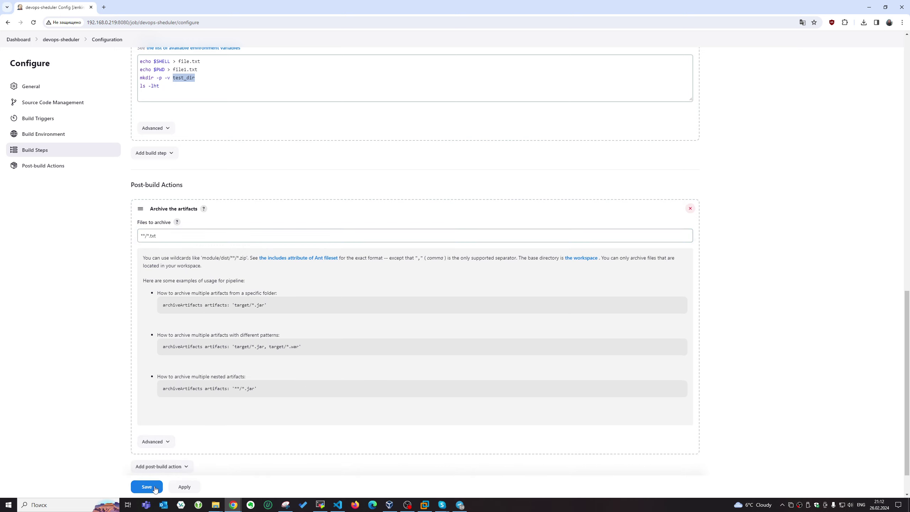
{"action": "scroll", "coordinate": [202, 397], "scroll_direction": "down", "scroll_amount": 1}
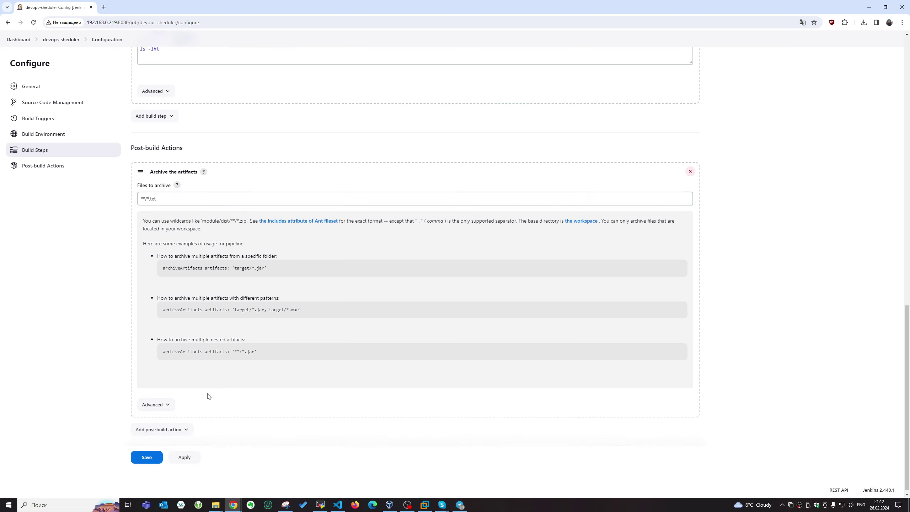
{"action": "left_click", "coordinate": [147, 452]}
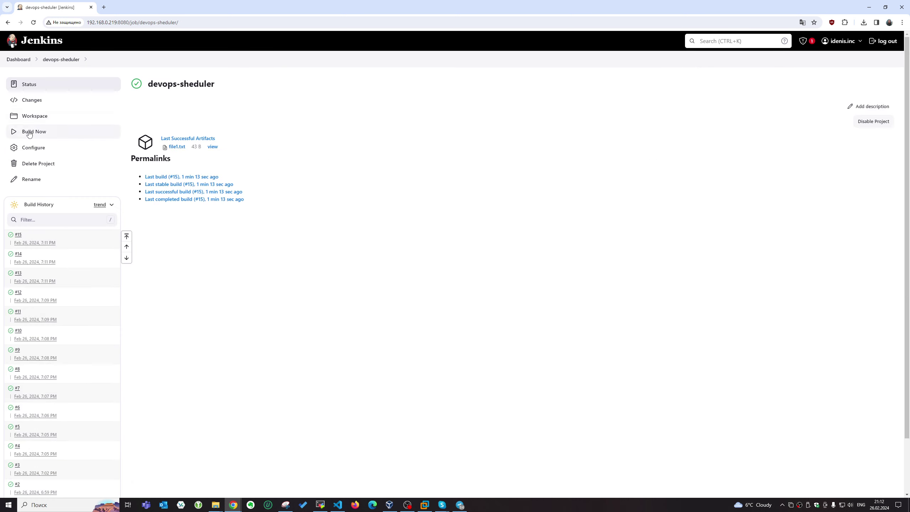
Run another build and check the console output of build #16, including its plain text version, and its artifact list.
{"action": "left_click", "coordinate": [30, 132]}
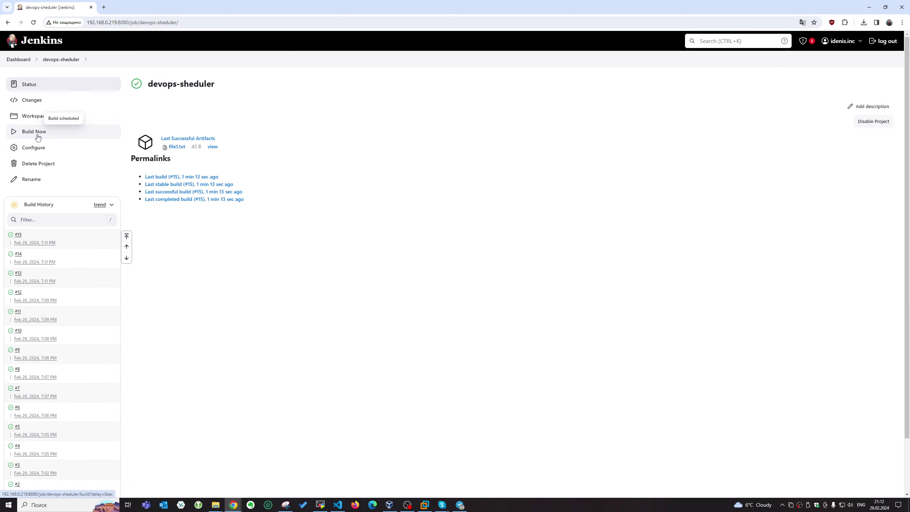
{"action": "left_click", "coordinate": [20, 236]}
{"action": "left_click", "coordinate": [51, 119]}
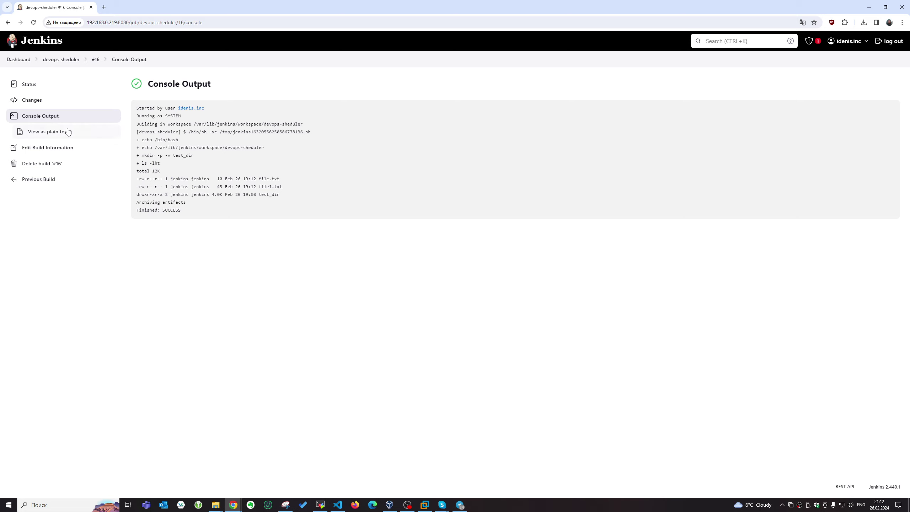
{"action": "left_click", "coordinate": [55, 131]}
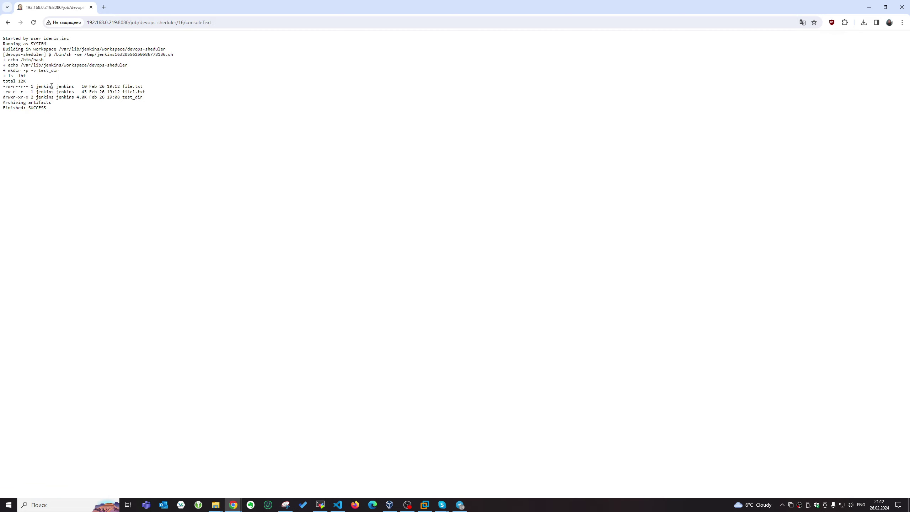
{"action": "left_click", "coordinate": [7, 22]}
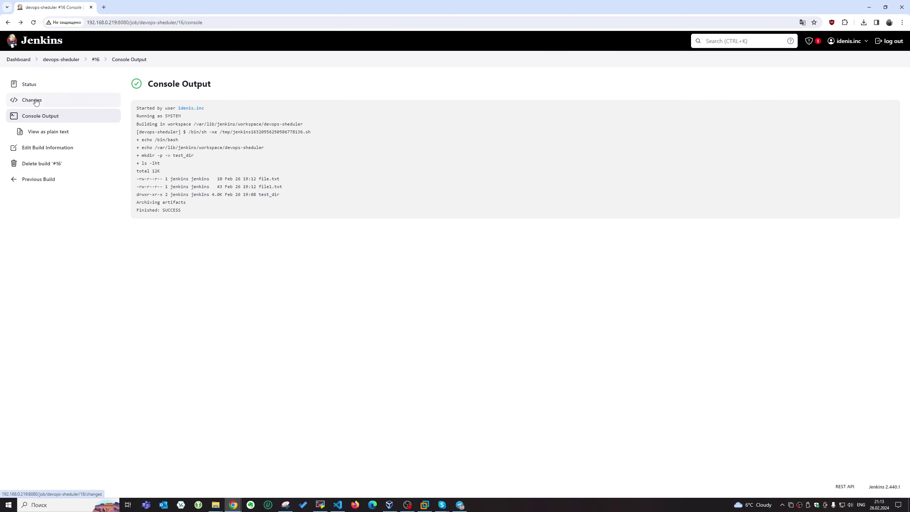
{"action": "left_click", "coordinate": [36, 85]}
{"action": "left_click", "coordinate": [176, 123]}
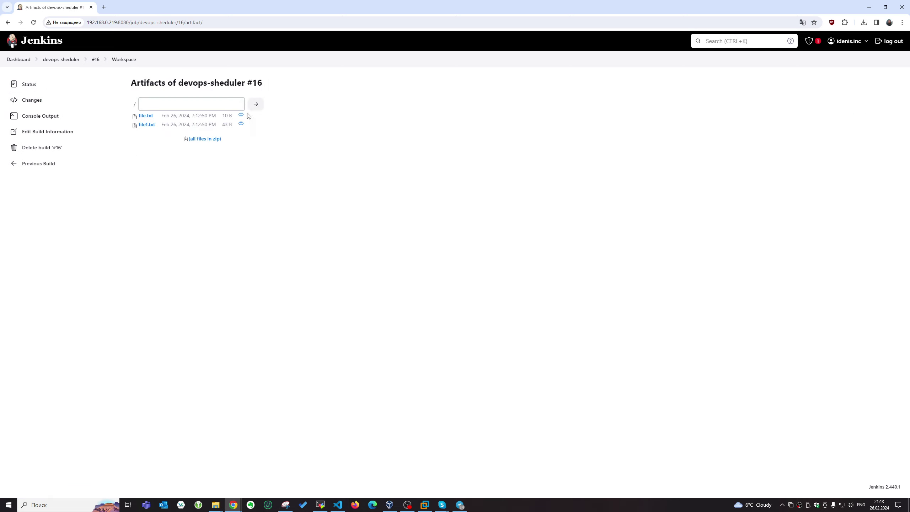
Reopen the devops-sheduler configuration and move the mkdir -p -v test_dir line to the start of the shell command.
{"action": "left_click", "coordinate": [255, 104]}
{"action": "left_click", "coordinate": [43, 61]}
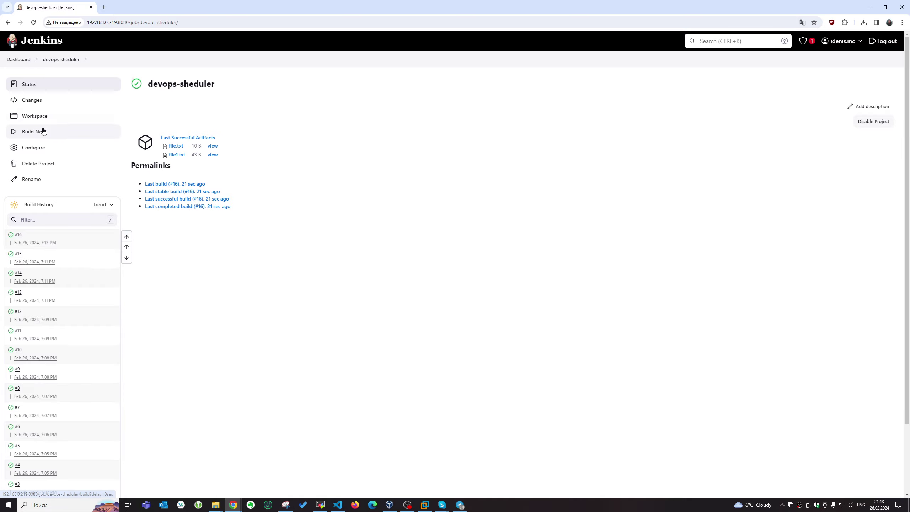
{"action": "left_click", "coordinate": [39, 148]}
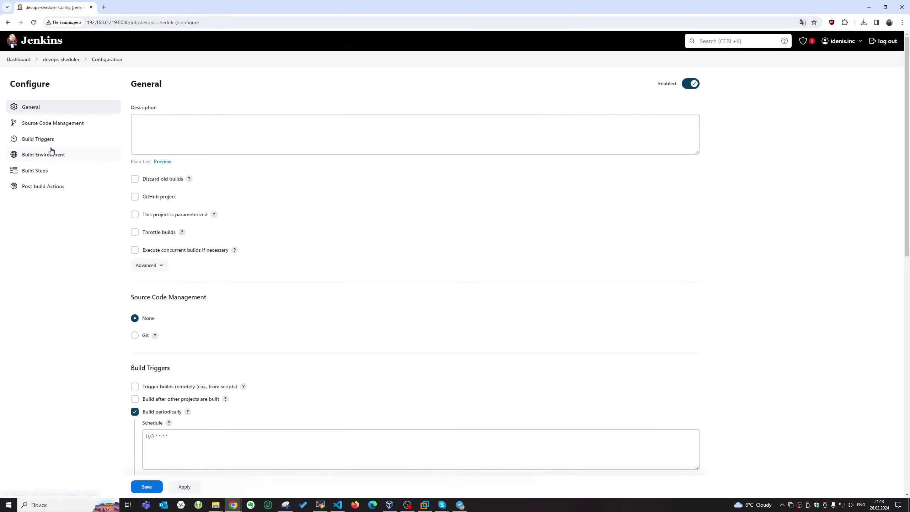
{"action": "scroll", "coordinate": [238, 256], "scroll_direction": "down", "scroll_amount": 5}
{"action": "scroll", "coordinate": [238, 256], "scroll_direction": "down", "scroll_amount": 5}
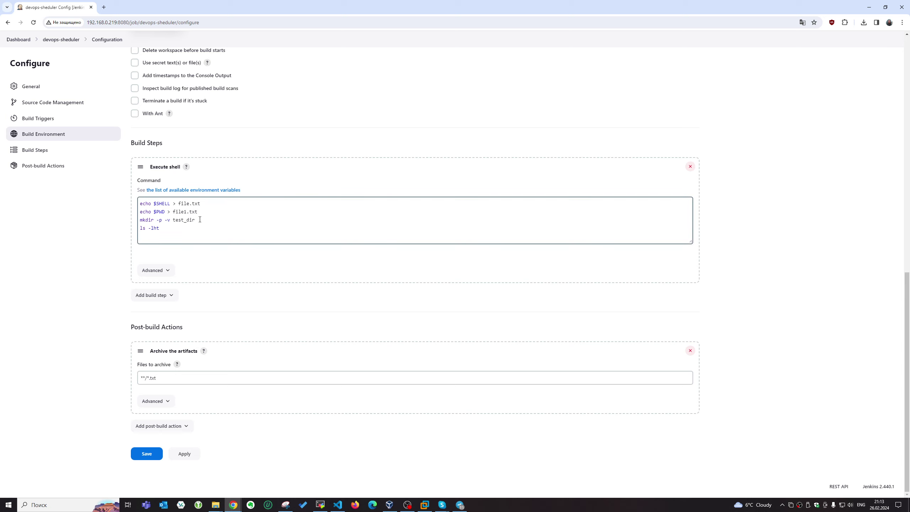
{"action": "left_click_drag", "start_coordinate": [215, 211], "coordinate": [139, 204]}
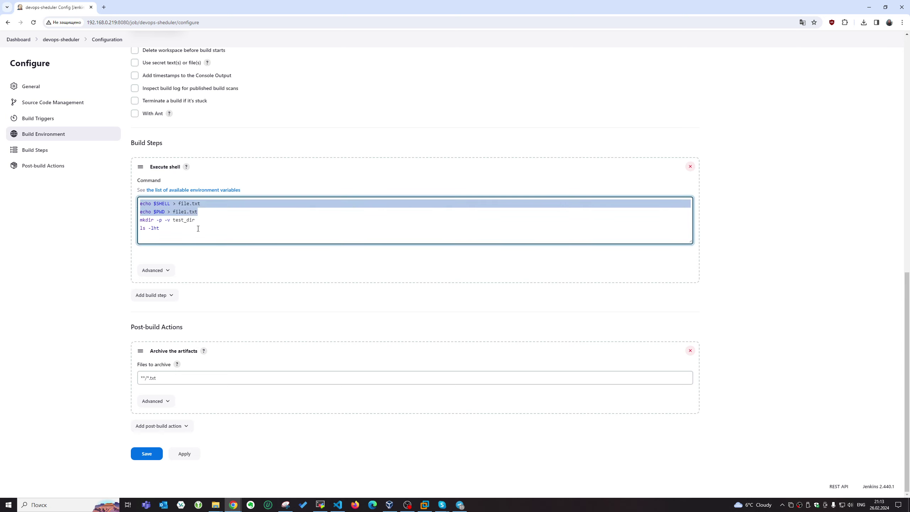
{"action": "left_click_drag", "start_coordinate": [197, 220], "coordinate": [139, 220]}
{"action": "key", "text": "BackSpace"}
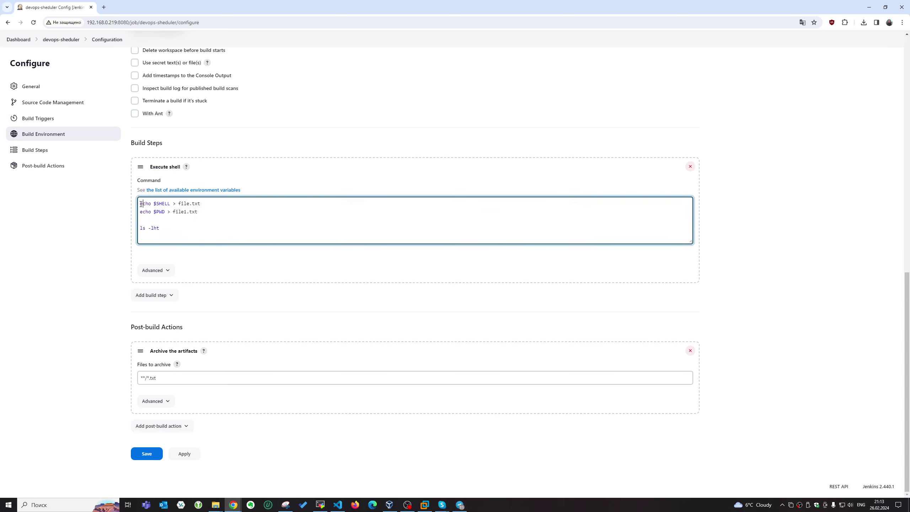
{"action": "left_click", "coordinate": [140, 203]}
{"action": "key", "text": "Return"}
{"action": "type", "text": "mkdir -p -v test_dir"}
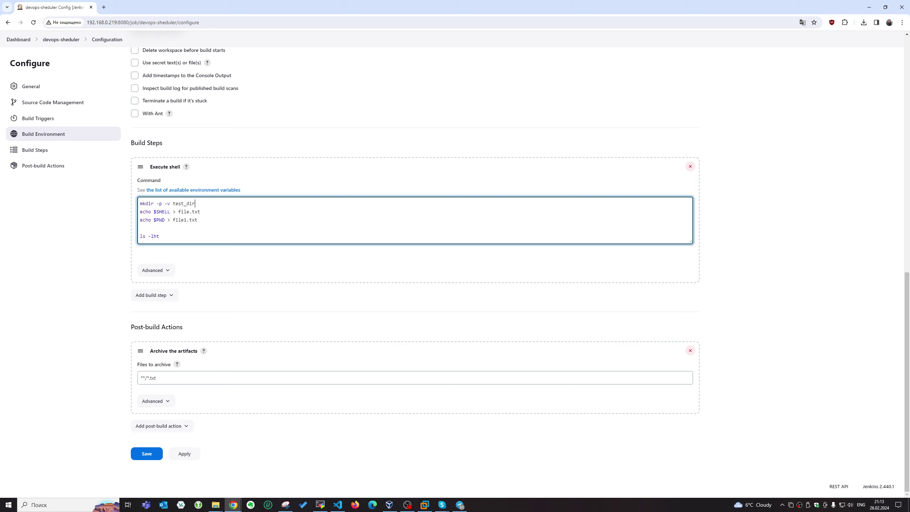
{"action": "key", "text": "Delete"}
Add test_dir as the target of the ls -lht line in the shell command.
{"action": "double_click", "coordinate": [173, 203]}
{"action": "key", "text": "ctrl+c"}
{"action": "left_click", "coordinate": [179, 227]}
{"action": "key", "text": "ctrl+v"}
{"action": "double_click", "coordinate": [165, 228]}
{"action": "left_click", "coordinate": [165, 228]}
{"action": "left_click_drag", "start_coordinate": [163, 228], "coordinate": [188, 228]}
Redirect the two echo lines to test_dir/file.txt and test_dir/file1.txt, and save the job.
{"action": "left_click", "coordinate": [174, 219]}
{"action": "type", "text": "/"}
{"action": "key", "text": "ctrl+v"}
{"action": "key", "text": "Up"}
{"action": "type", "text": "/"}
{"action": "key", "text": "ctrl+v"}
{"action": "key", "text": "Up"}
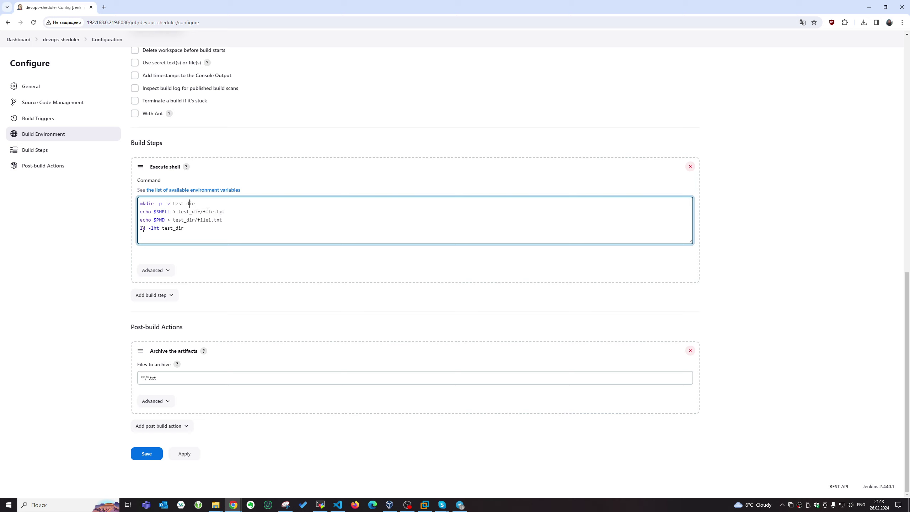
{"action": "left_click", "coordinate": [145, 452]}
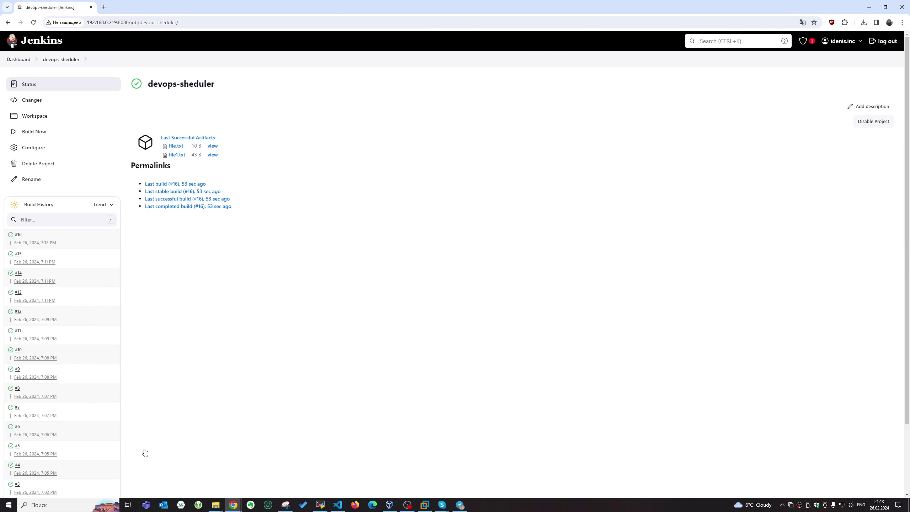
Run a new build of devops-sheduler and check the artifacts and console output of build #17.
{"action": "left_click", "coordinate": [31, 134]}
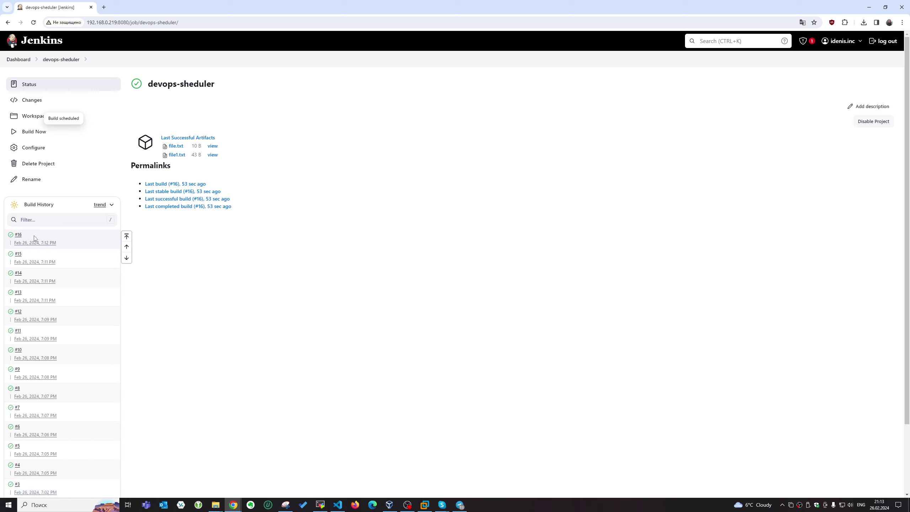
{"action": "left_click", "coordinate": [18, 236]}
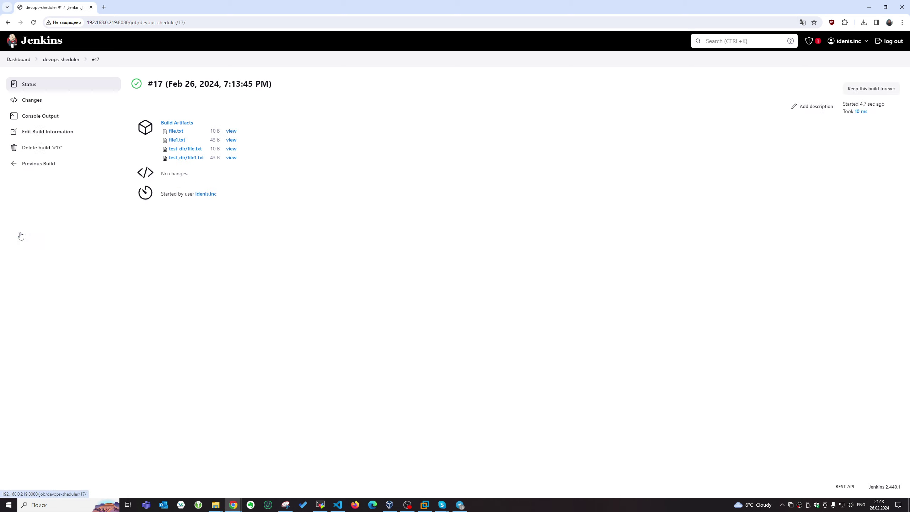
{"action": "left_click", "coordinate": [40, 116]}
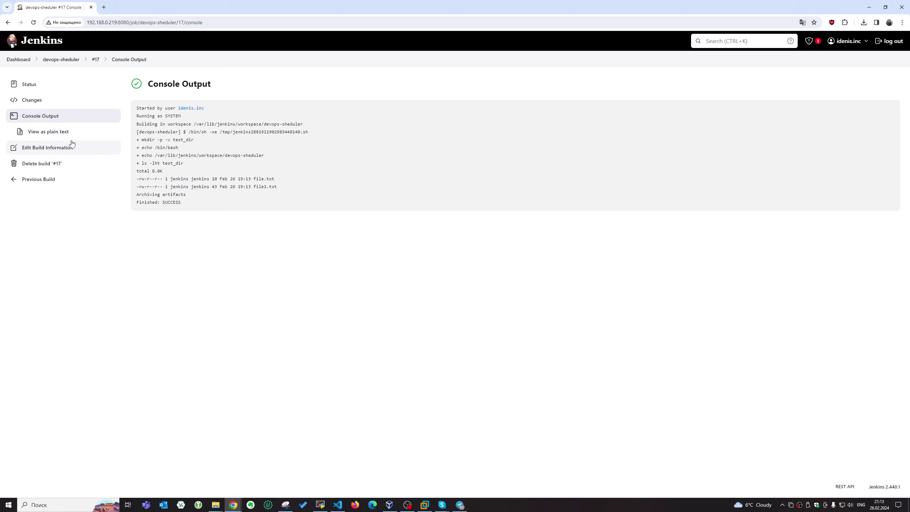
{"action": "left_click", "coordinate": [50, 84]}
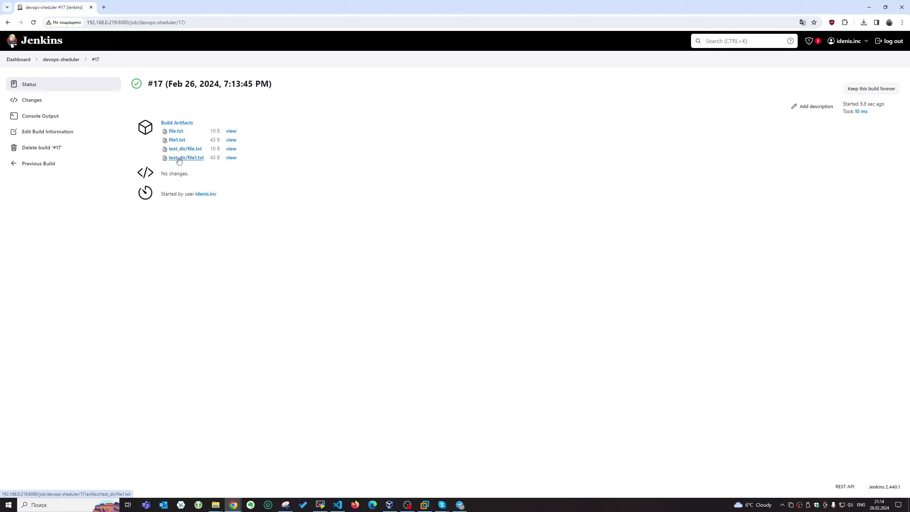
Reopen the job configuration, shorten the Files to archive pattern to *.txt, and save the job.
{"action": "left_click", "coordinate": [57, 59]}
{"action": "left_click", "coordinate": [36, 161]}
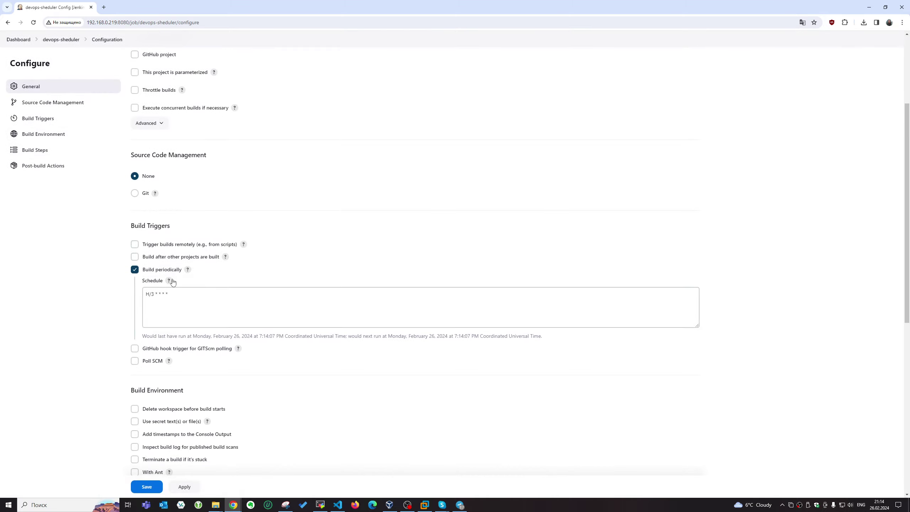
{"action": "scroll", "coordinate": [173, 282], "scroll_direction": "down", "scroll_amount": 10}
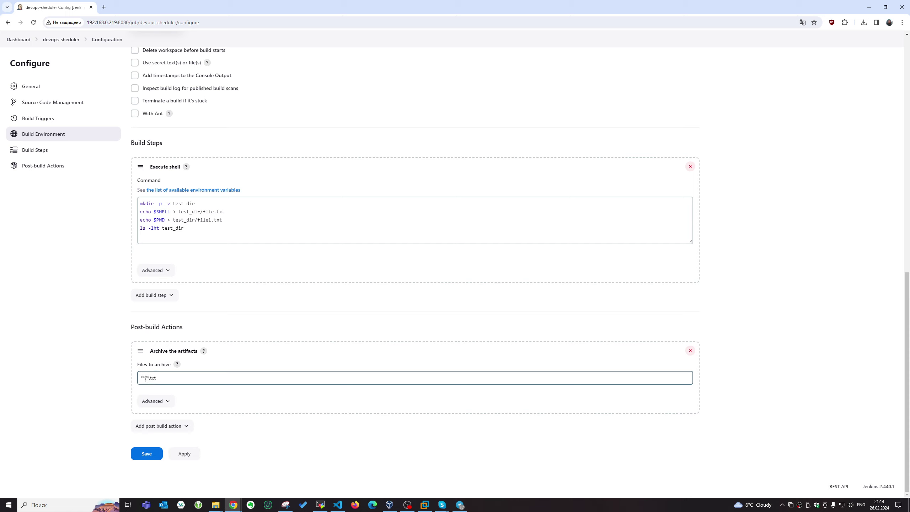
{"action": "mouse_move", "coordinate": [145, 379]}
{"action": "left_mouse_down"}
{"action": "mouse_move", "coordinate": [131, 374]}
{"action": "mouse_move", "coordinate": [141, 372]}
{"action": "left_mouse_up"}
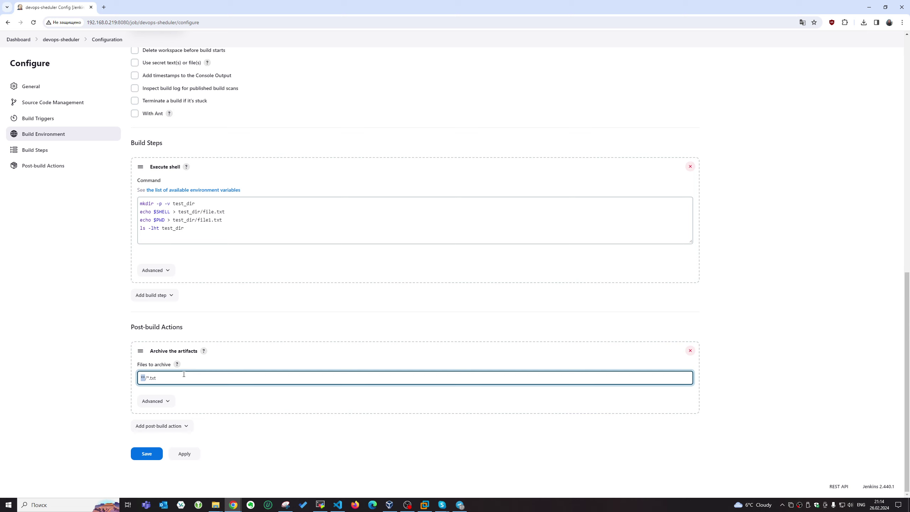
{"action": "key", "text": "BackSpace"}
{"action": "left_click", "coordinate": [136, 461]}
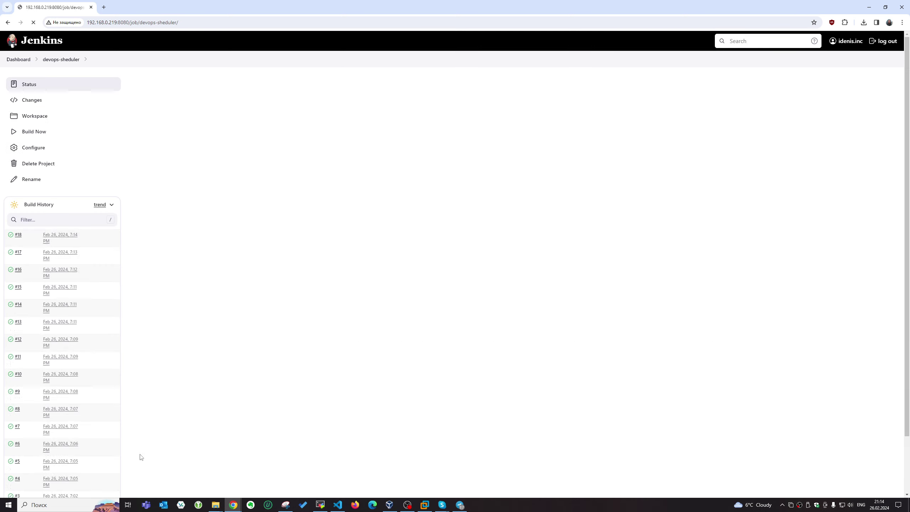
Run another build and check the console output and archived artifacts of build #19.
{"action": "left_click", "coordinate": [32, 129]}
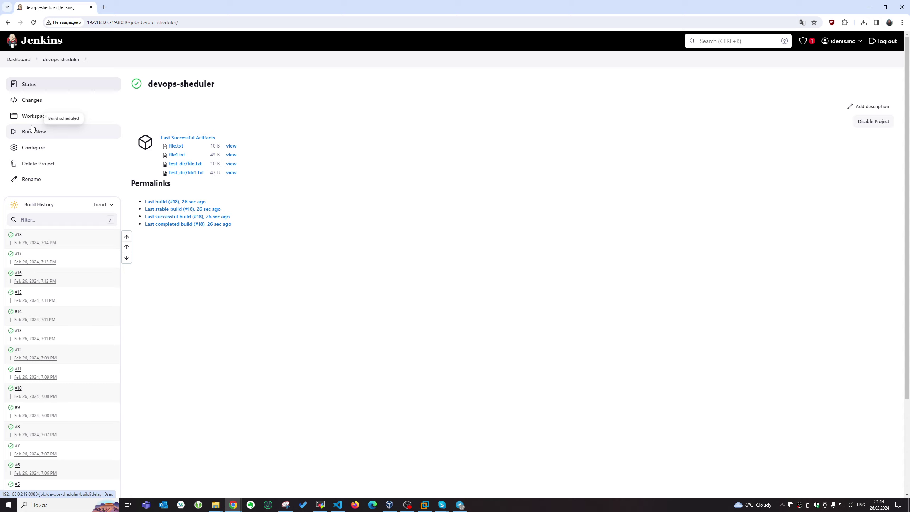
{"action": "left_click", "coordinate": [18, 234]}
{"action": "left_click", "coordinate": [56, 121]}
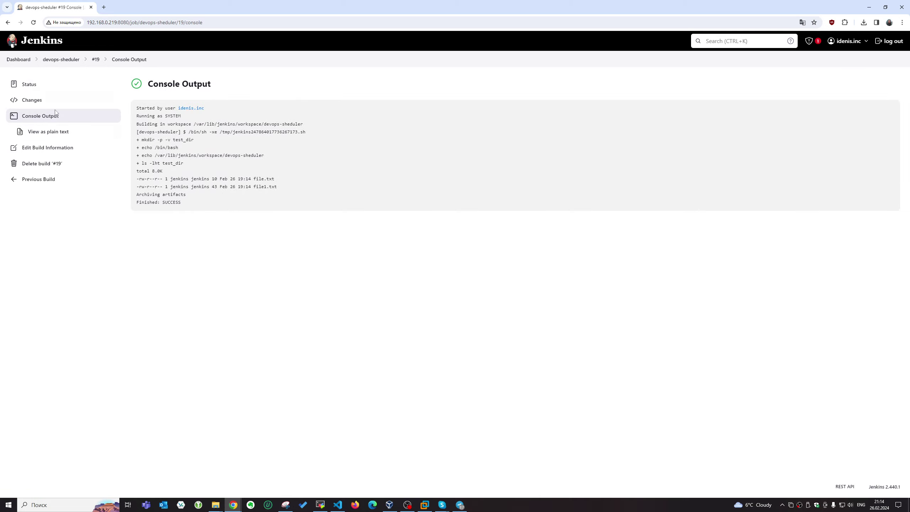
{"action": "left_click", "coordinate": [37, 88]}
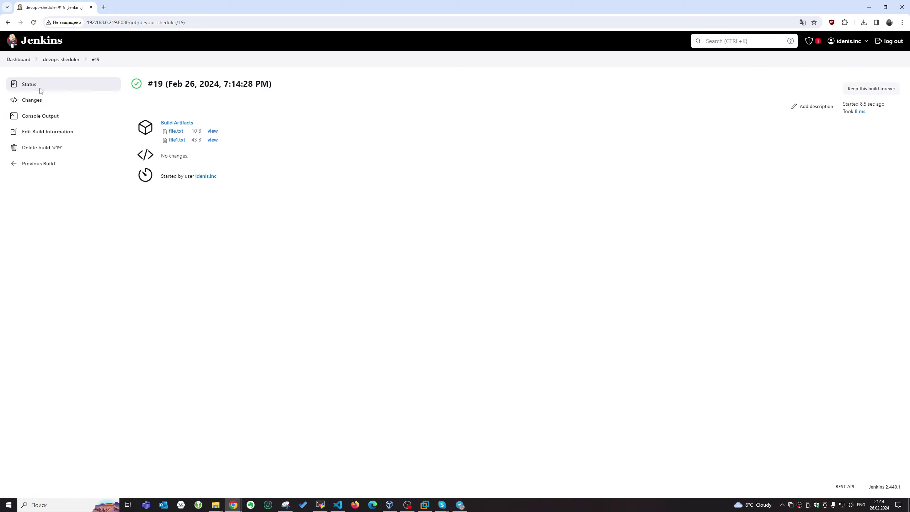
Reopen the devops-sheduler configuration from the dashboard, set Files to archive to **, and save the job.
{"action": "left_click", "coordinate": [60, 60]}
{"action": "left_click", "coordinate": [18, 59]}
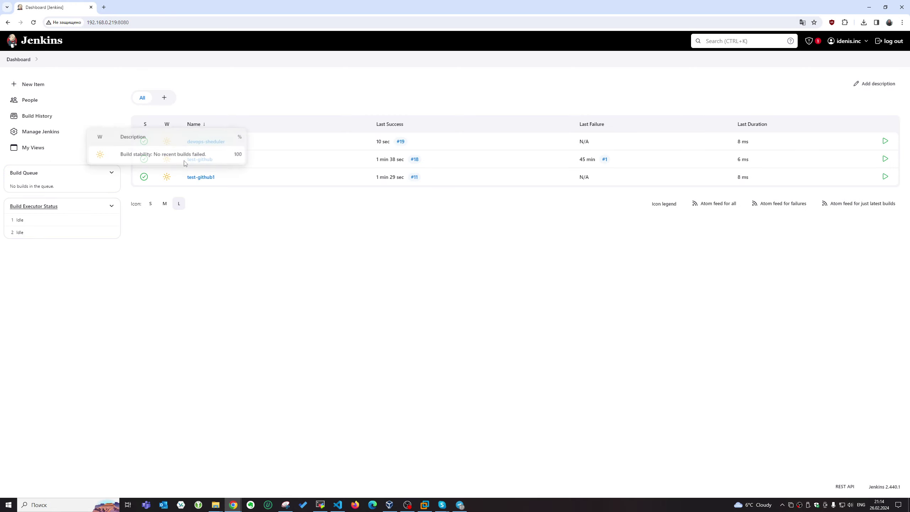
{"action": "left_click", "coordinate": [206, 142]}
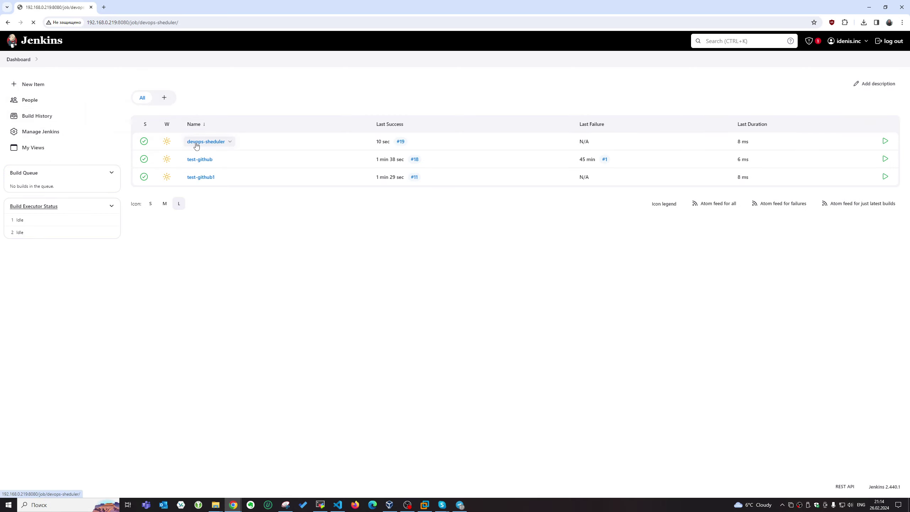
{"action": "left_click", "coordinate": [31, 150]}
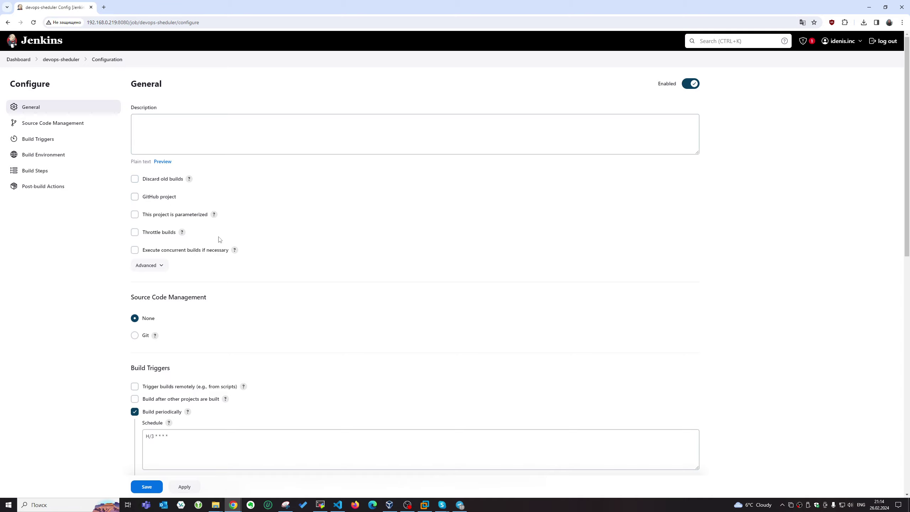
{"action": "scroll", "coordinate": [197, 313], "scroll_direction": "down", "scroll_amount": 15}
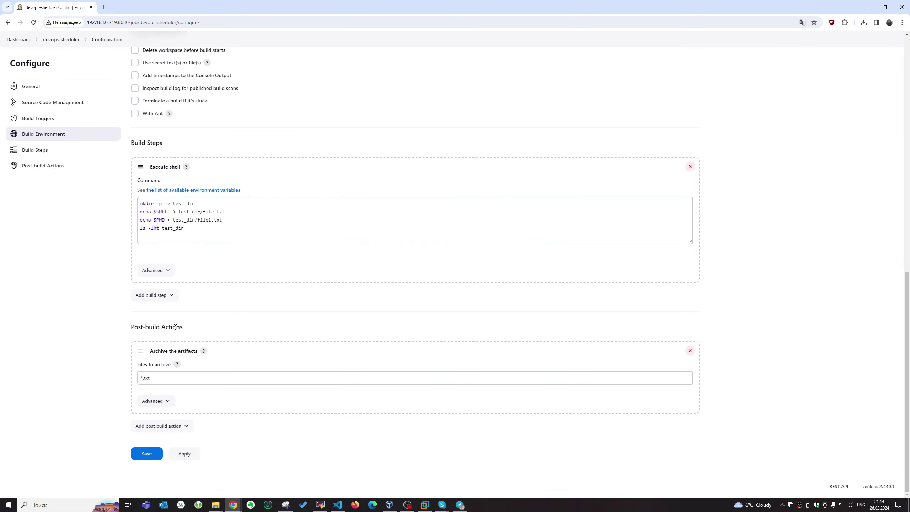
{"action": "left_click", "coordinate": [151, 378]}
{"action": "left_click_drag", "start_coordinate": [150, 378], "coordinate": [132, 384]}
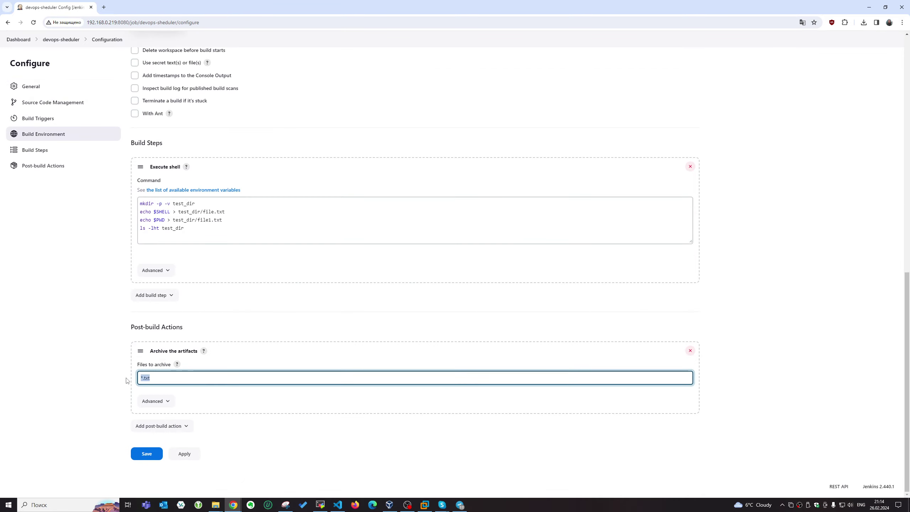
{"action": "type", "text": "**"}
{"action": "left_click", "coordinate": [147, 453]}
Run another build, check the artifacts of build #20, and compare them with the job's workspace files.
{"action": "left_click", "coordinate": [42, 131]}
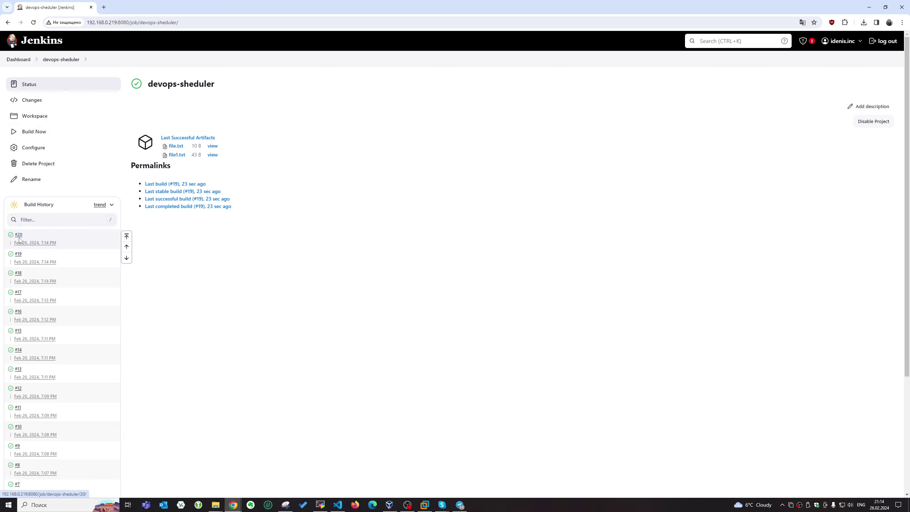
{"action": "left_click", "coordinate": [19, 238]}
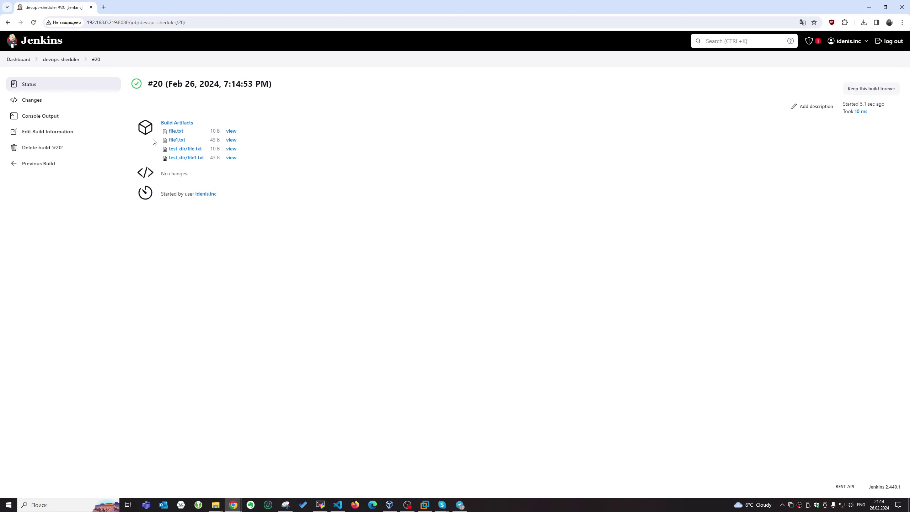
{"action": "left_click", "coordinate": [59, 60]}
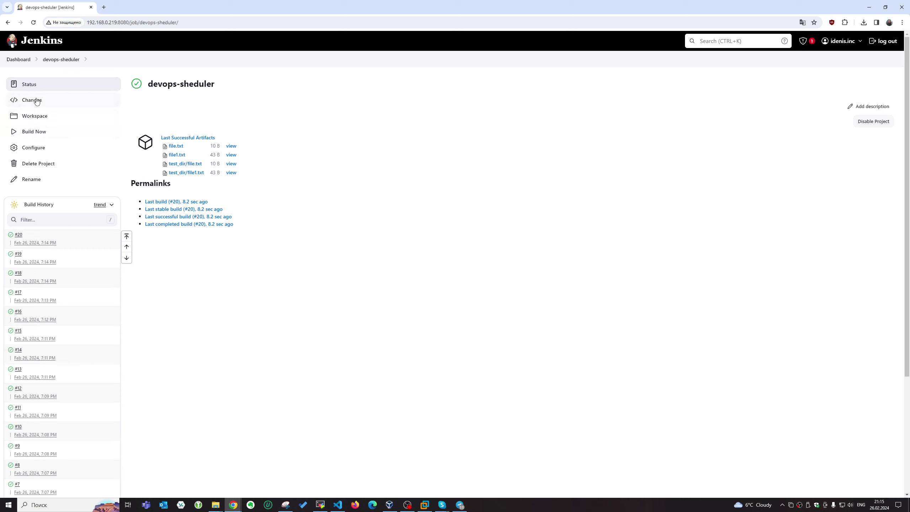
{"action": "left_click", "coordinate": [35, 116]}
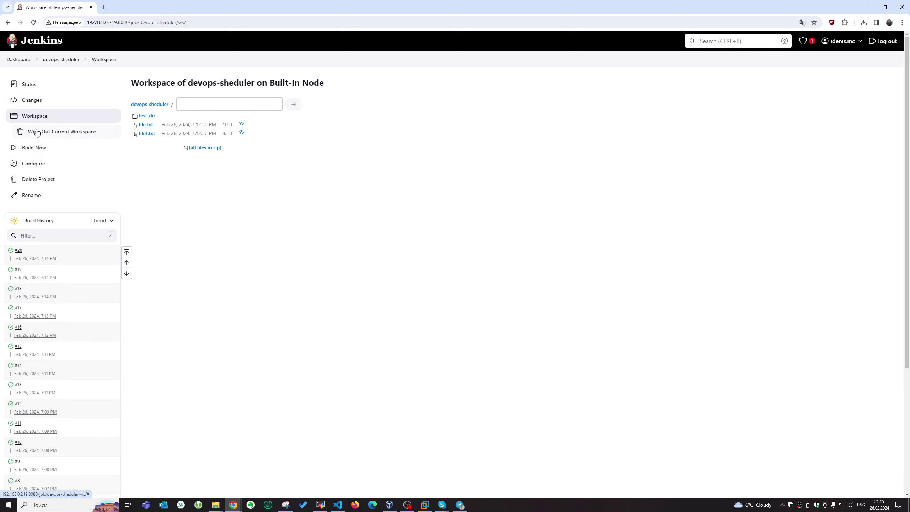
{"action": "left_click", "coordinate": [36, 90]}
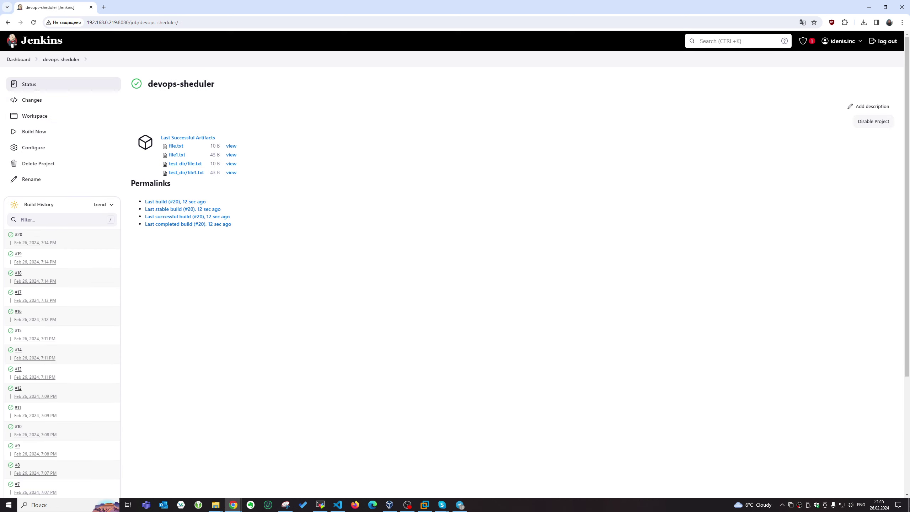